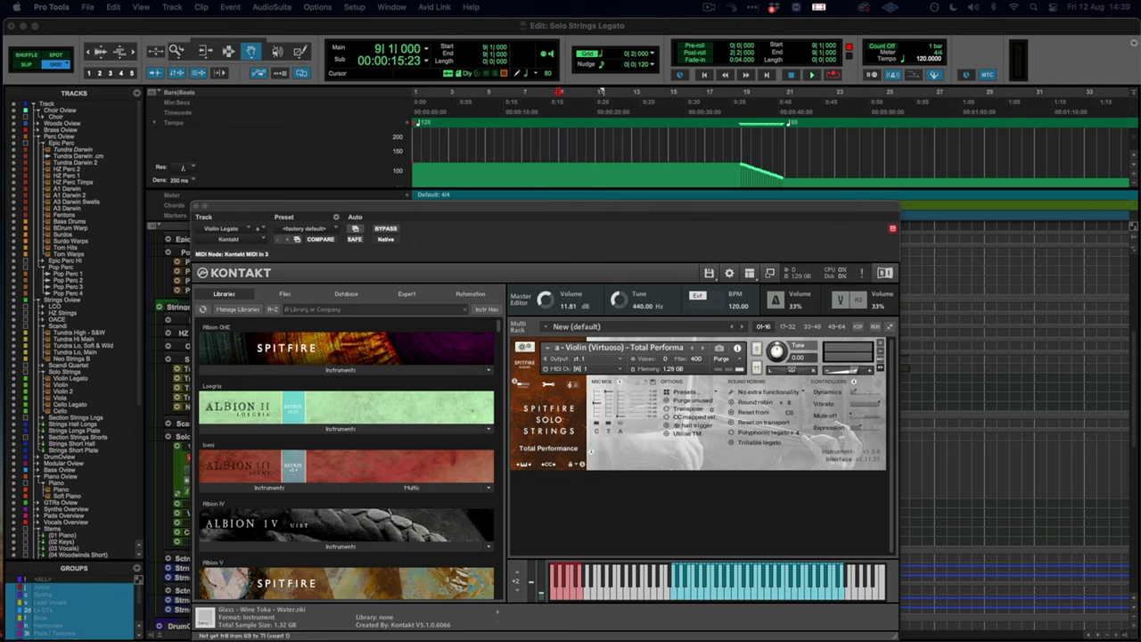
Close the Kontakt plug-in window and play back the Violin Legato clip from the START marker
drag(575, 216, 904, 200)
key(super+w)
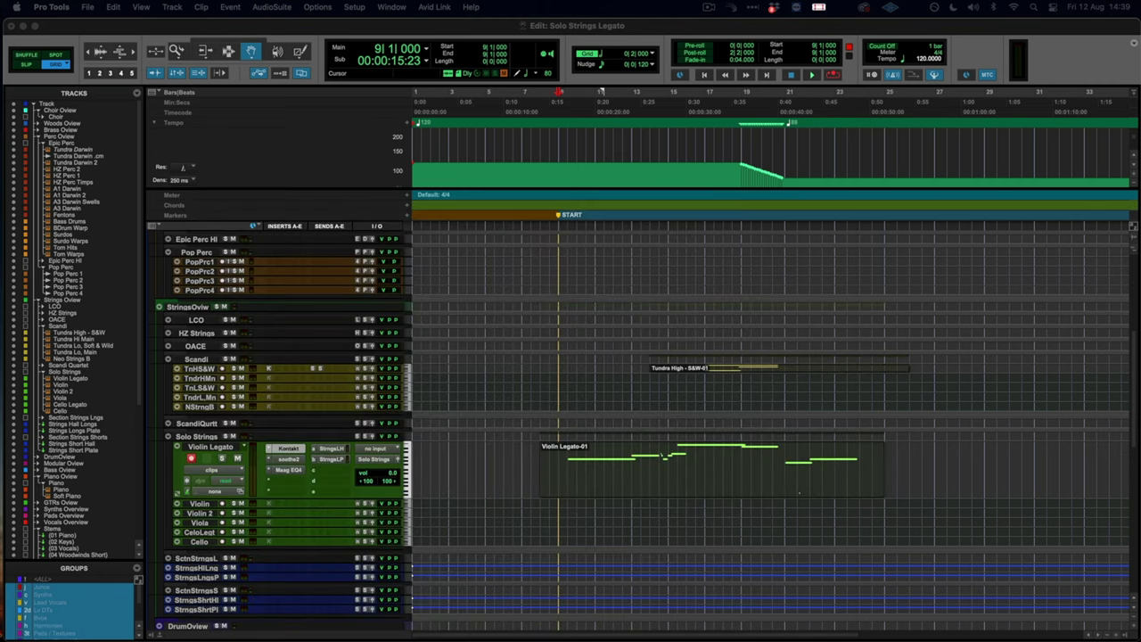
key(space)
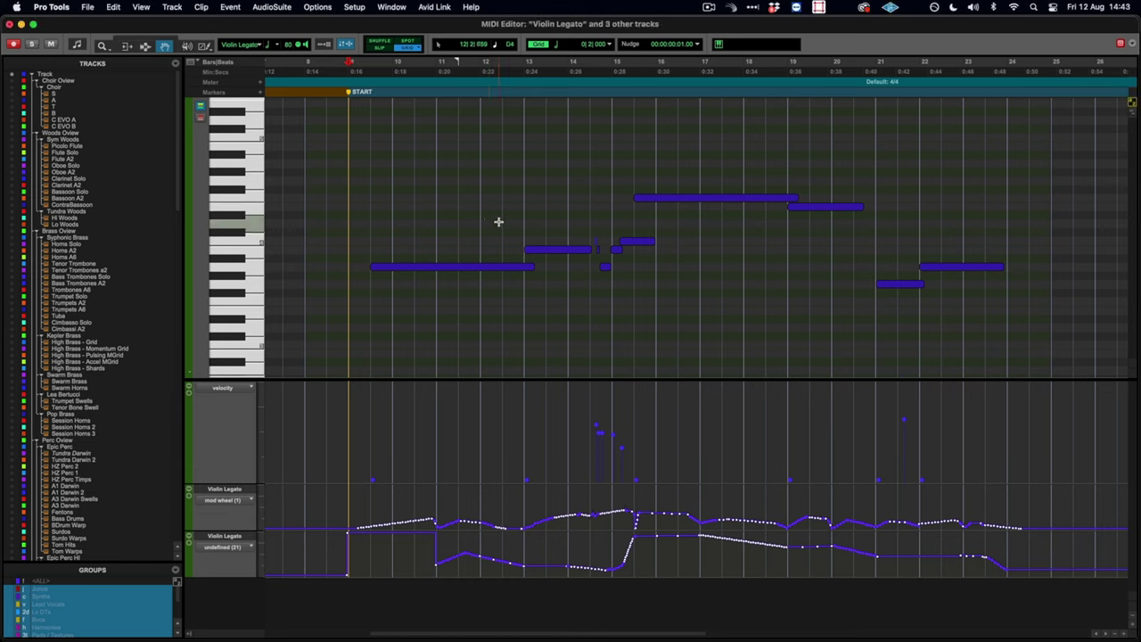
Raise the first two long notes' velocities to the maximum and redraw the mod wheel curve higher at the phrase's opening
drag(490, 212, 560, 300)
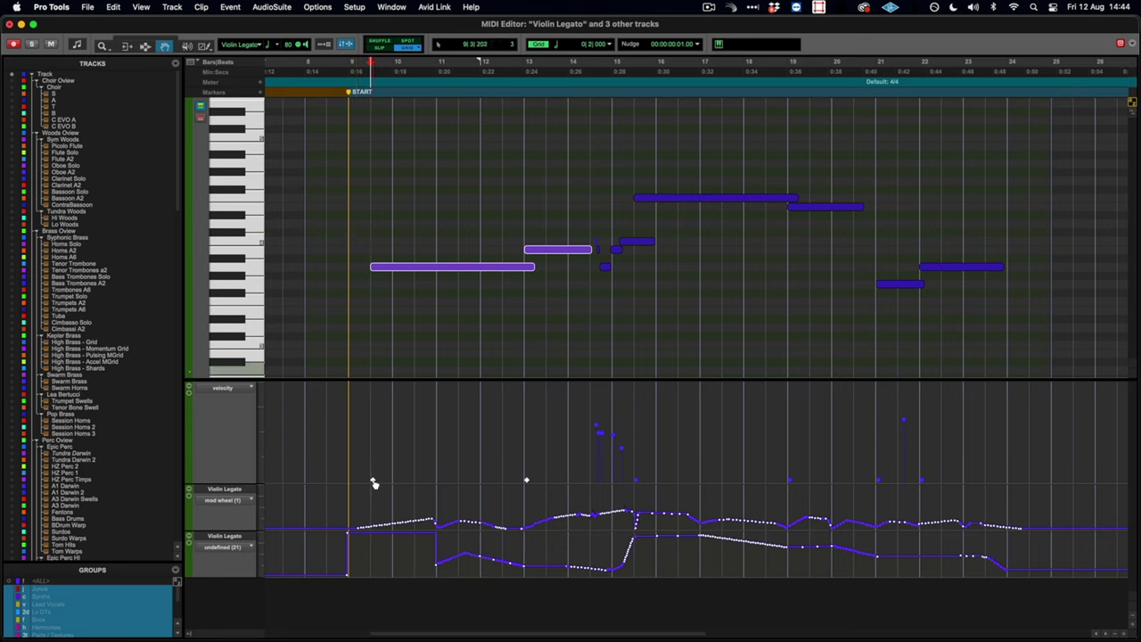
drag(373, 483, 355, 328)
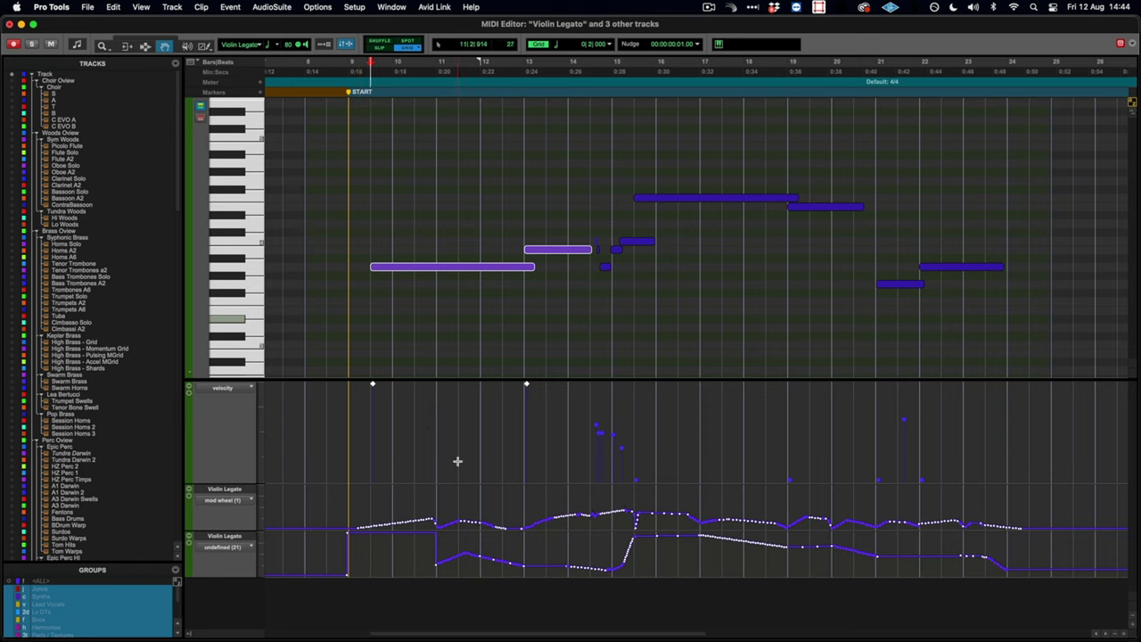
click(206, 45)
drag(434, 515, 343, 499)
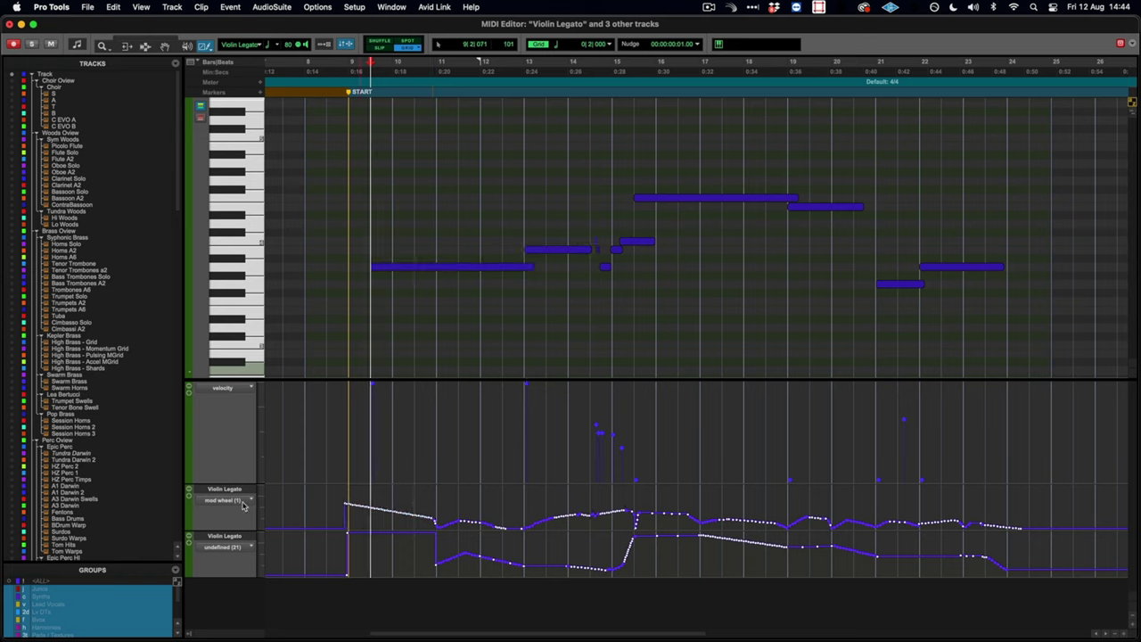
Show the expression (11) controller in the undefined (21) lane
click(230, 547)
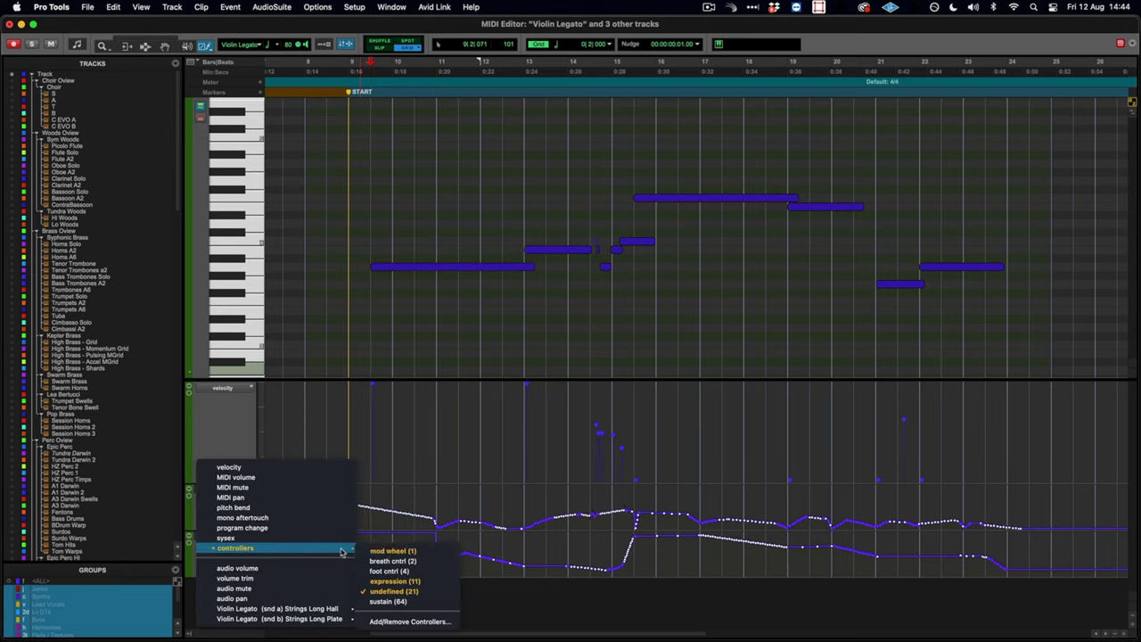
click(395, 581)
Redraw the opening of the expression and mod wheel curves at a higher level and play the phrase from the START marker
mouse_move(332, 557)
mouse_down()
mouse_move(414, 553)
mouse_move(328, 517)
mouse_move(401, 514)
mouse_up()
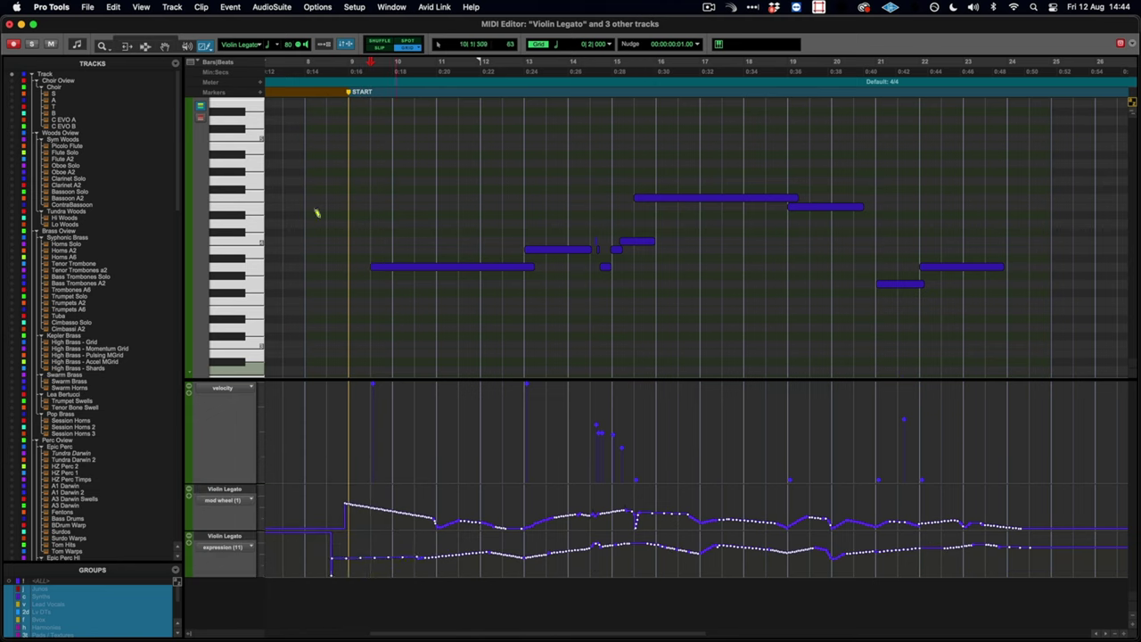
click(348, 72)
key(space)
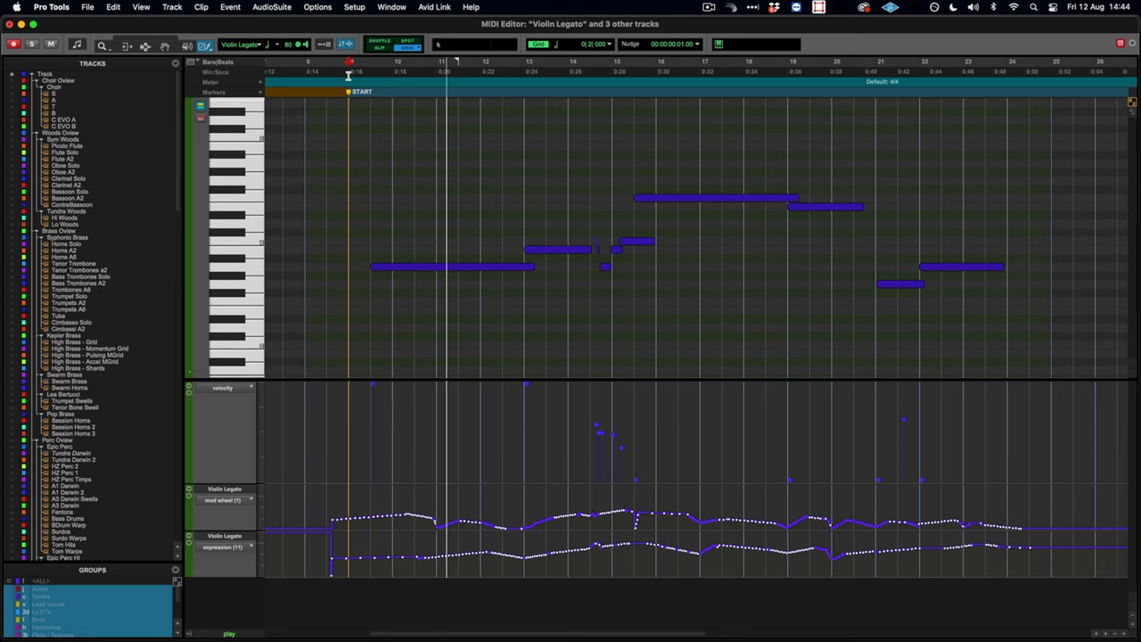
key(space)
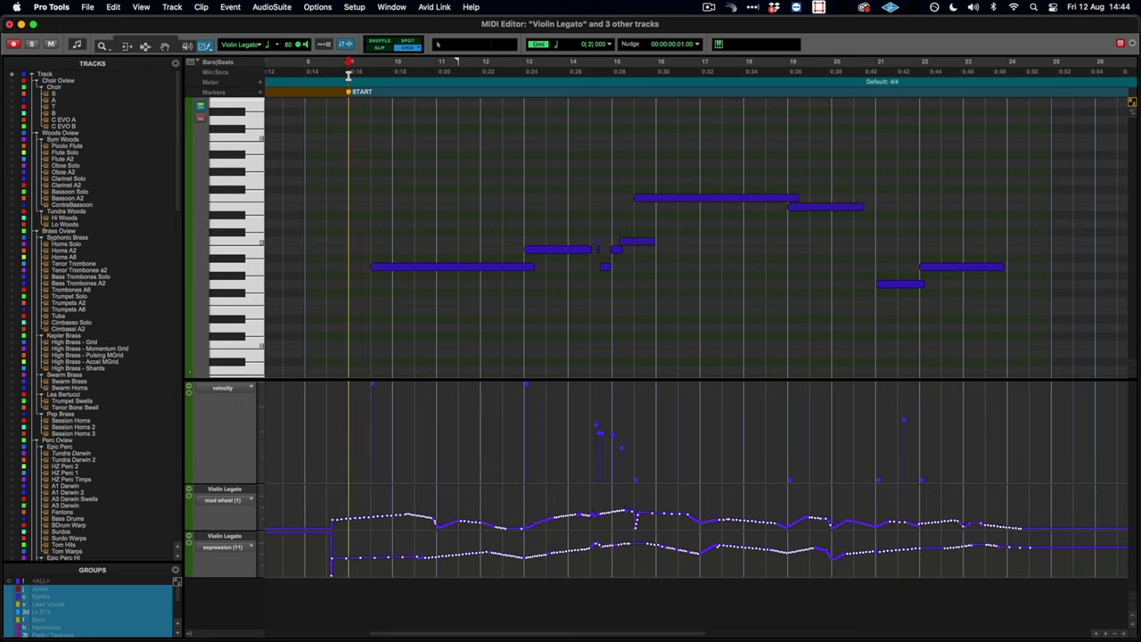
Undo the velocity, mod wheel and expression edits and play the original opening from the START marker
key(shift+Tab)
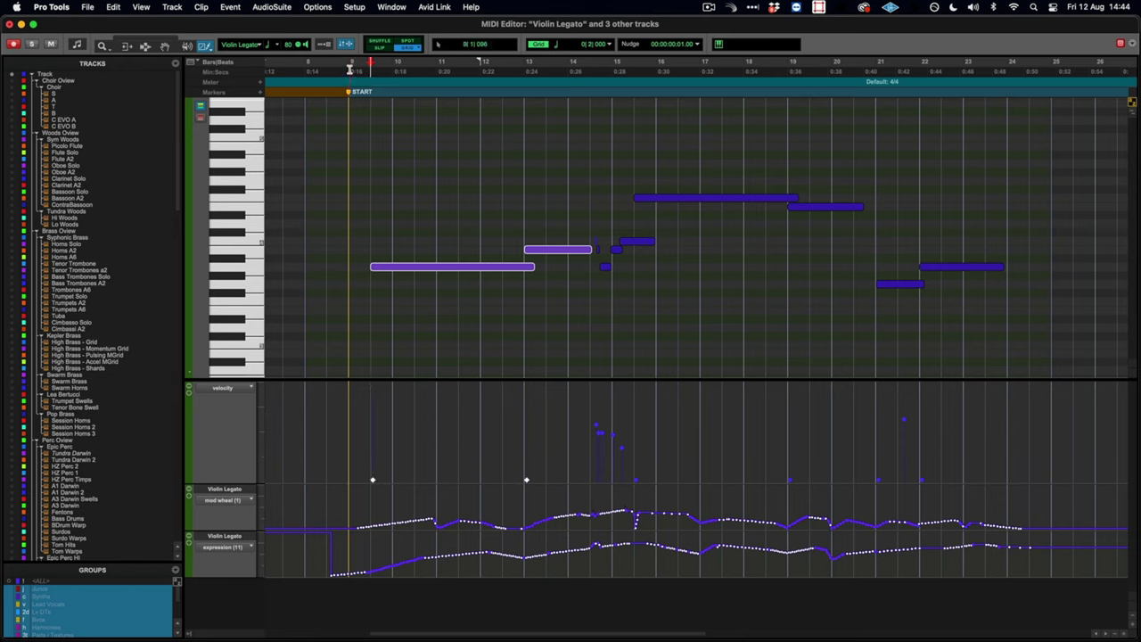
click(350, 69)
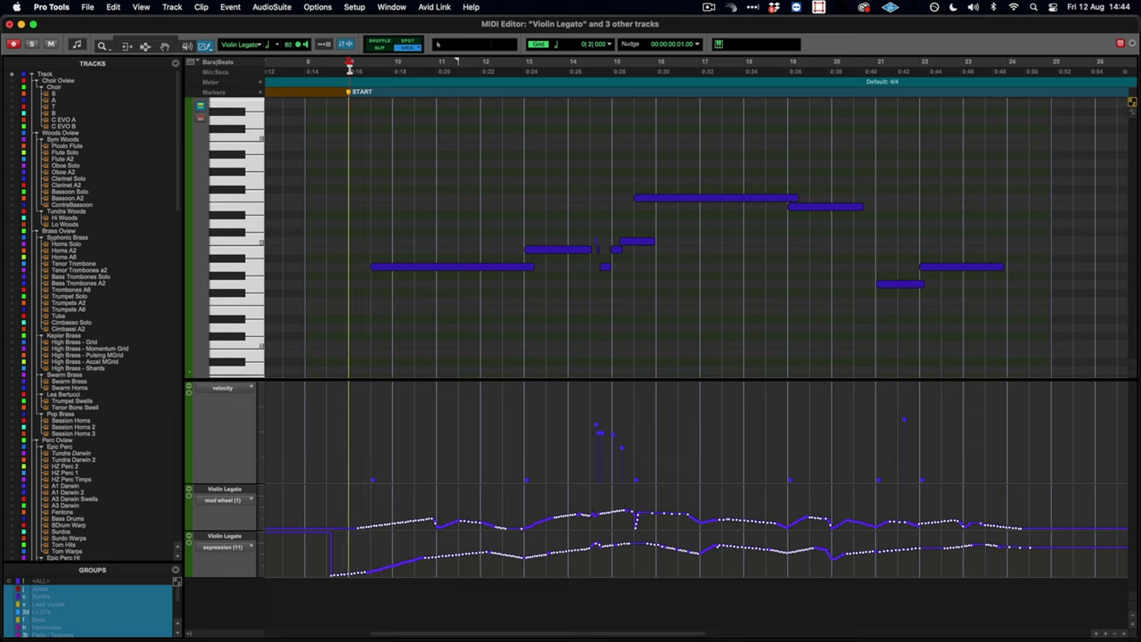
key(space)
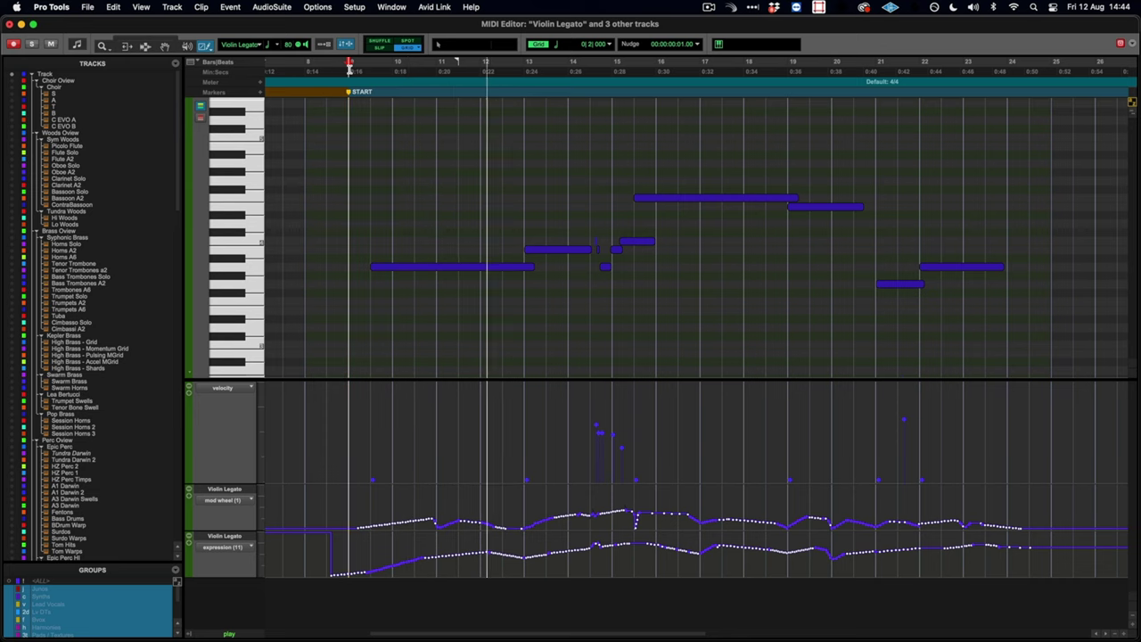
key(space)
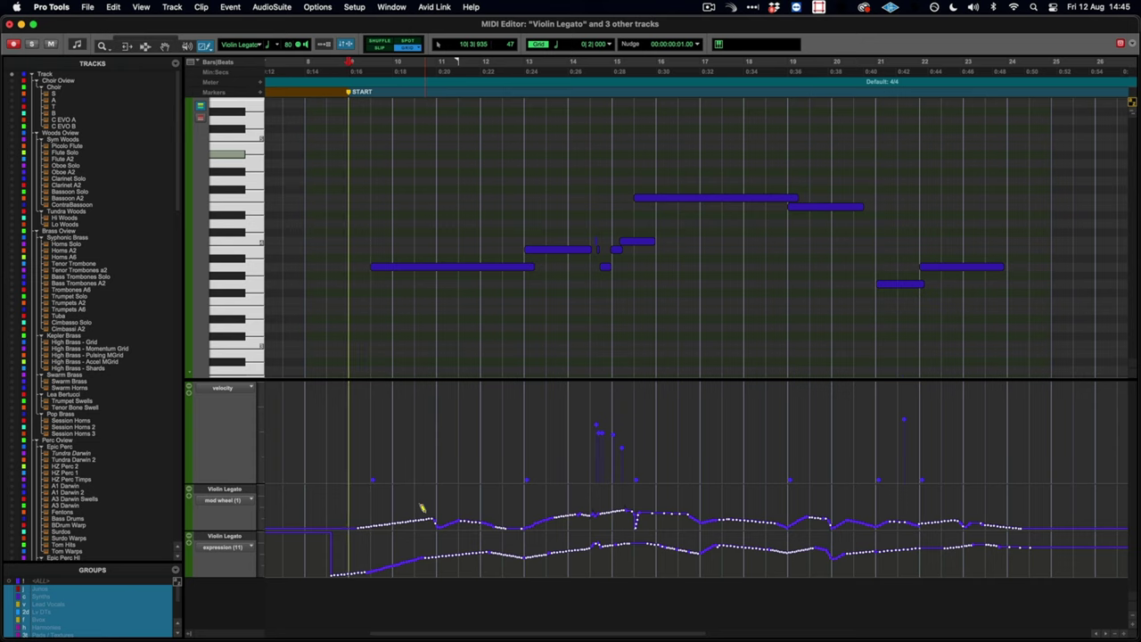
Play back the second half of the violin phrase from bar 14
scroll(473, 463, right, 5)
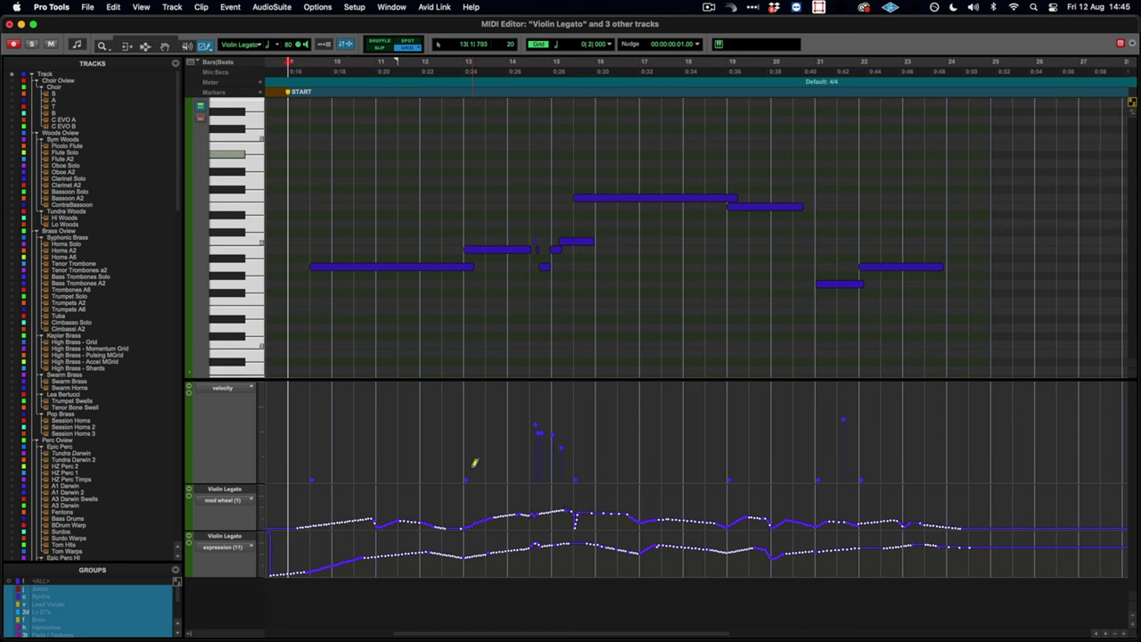
scroll(473, 463, right, 4)
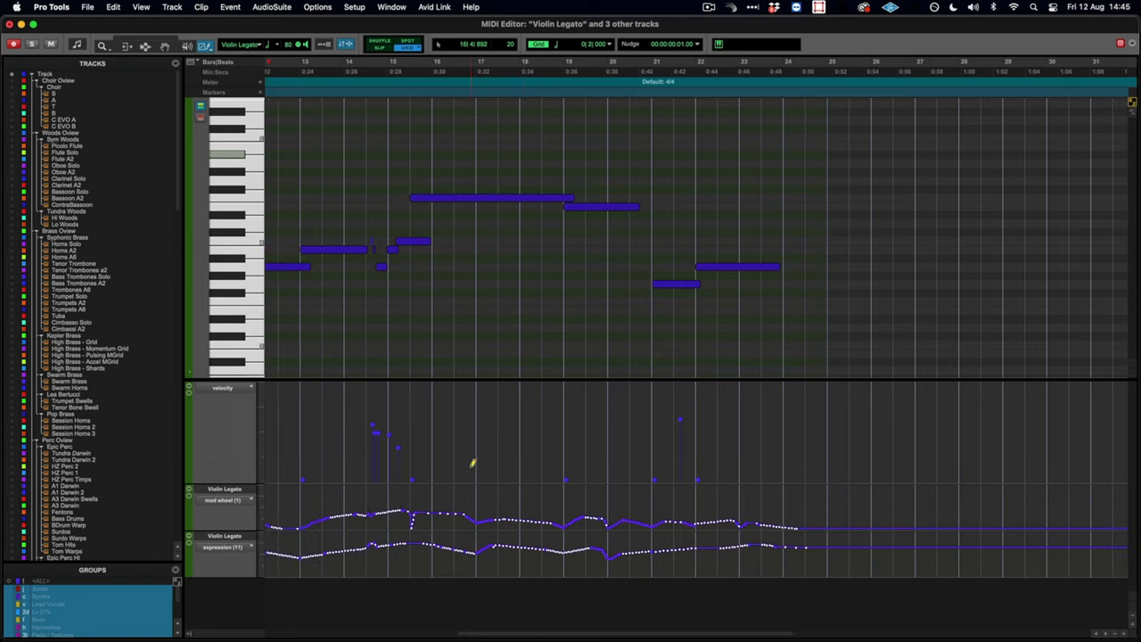
click(346, 72)
key(space)
Set the long high note's velocity to 127 and redraw the mod wheel curve without the dip at its start
click(165, 47)
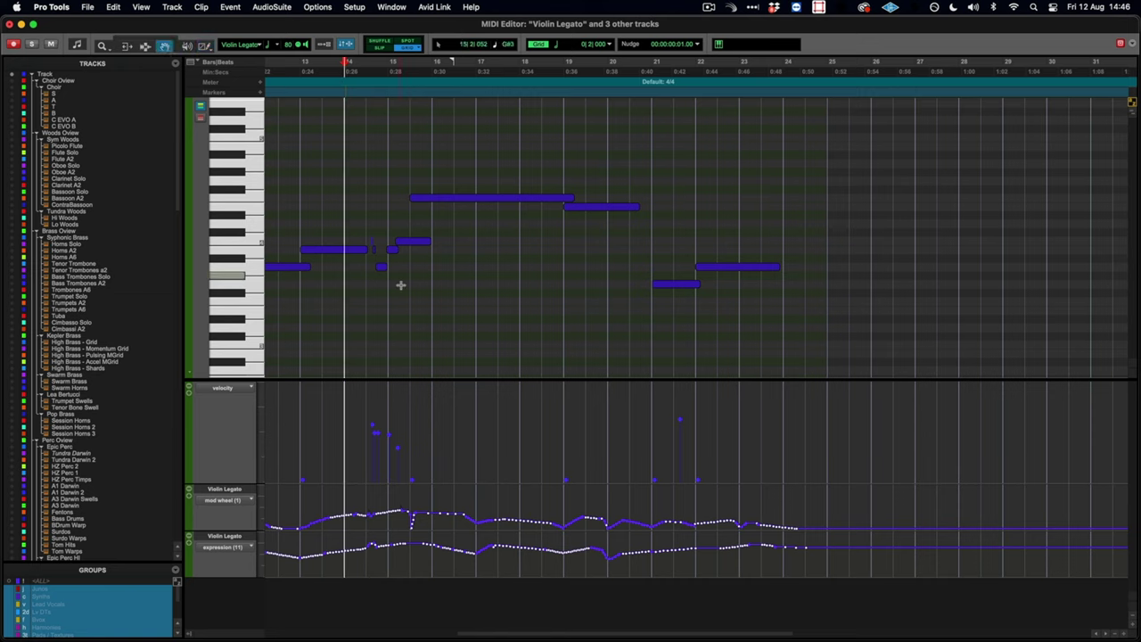
click(482, 198)
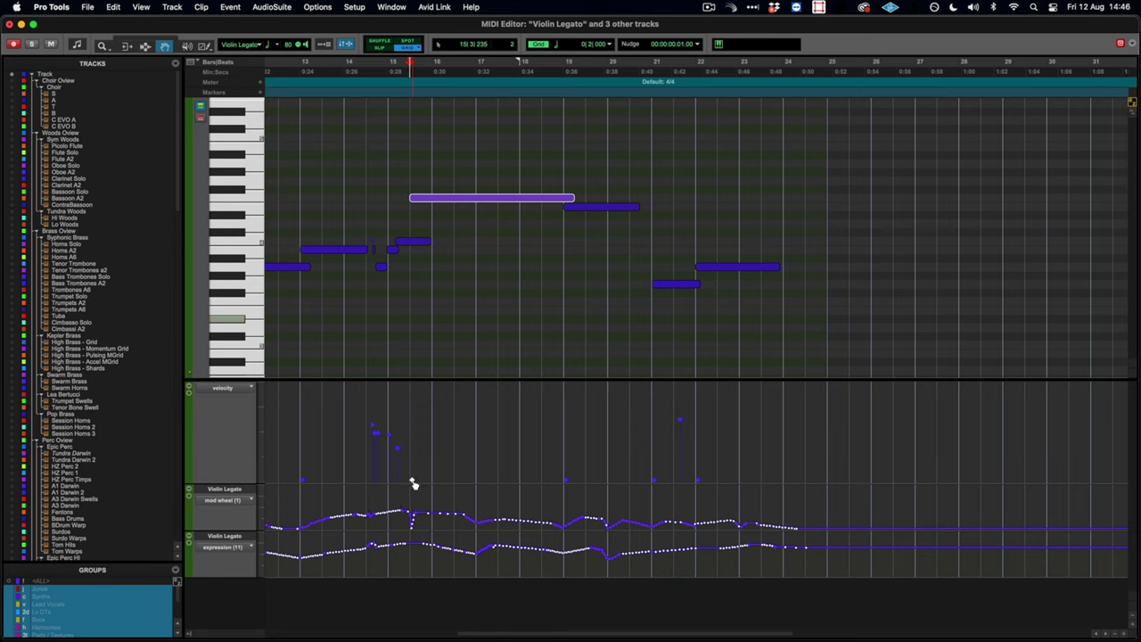
drag(411, 480, 434, 313)
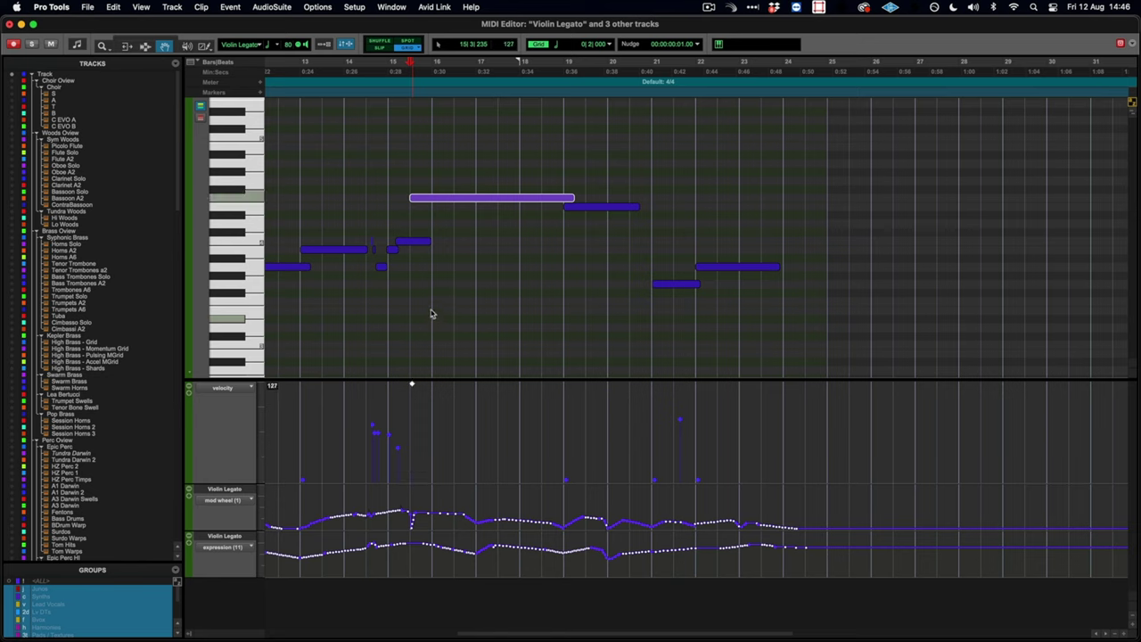
key(F10)
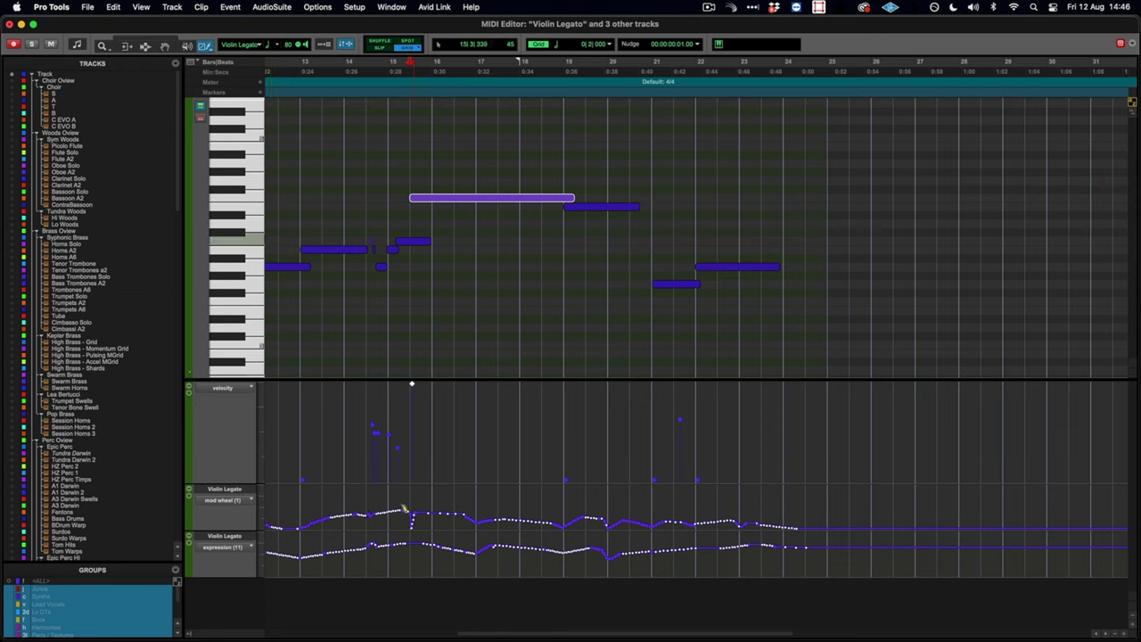
drag(396, 505, 462, 512)
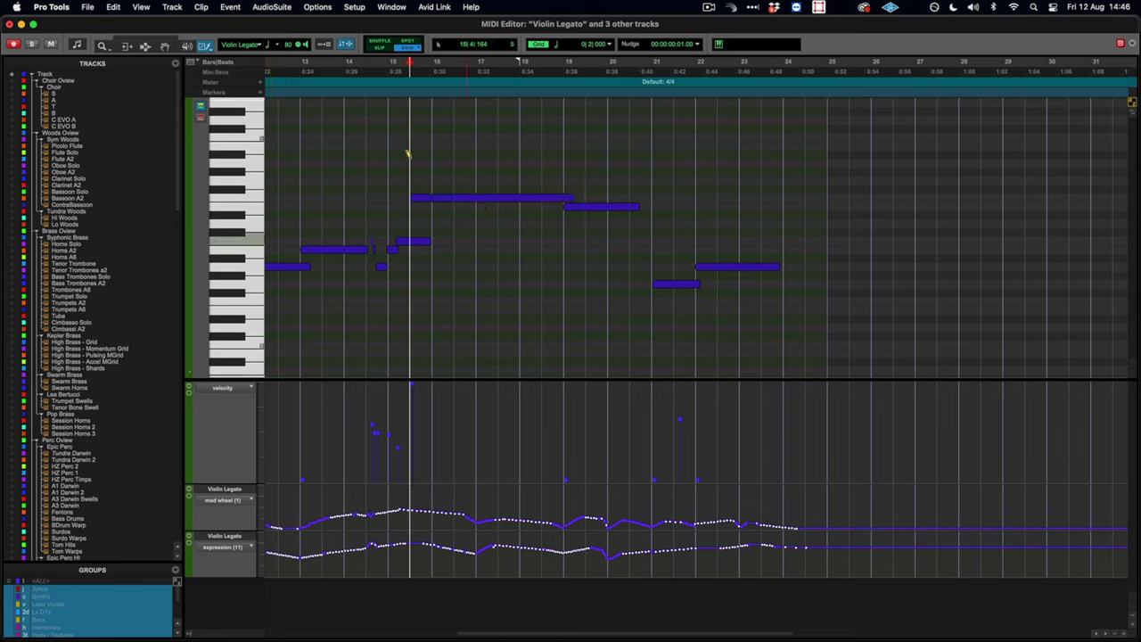
Play the edited passage from bar 14 and undo the long high note's velocity and mod wheel edits
click(342, 81)
key(space)
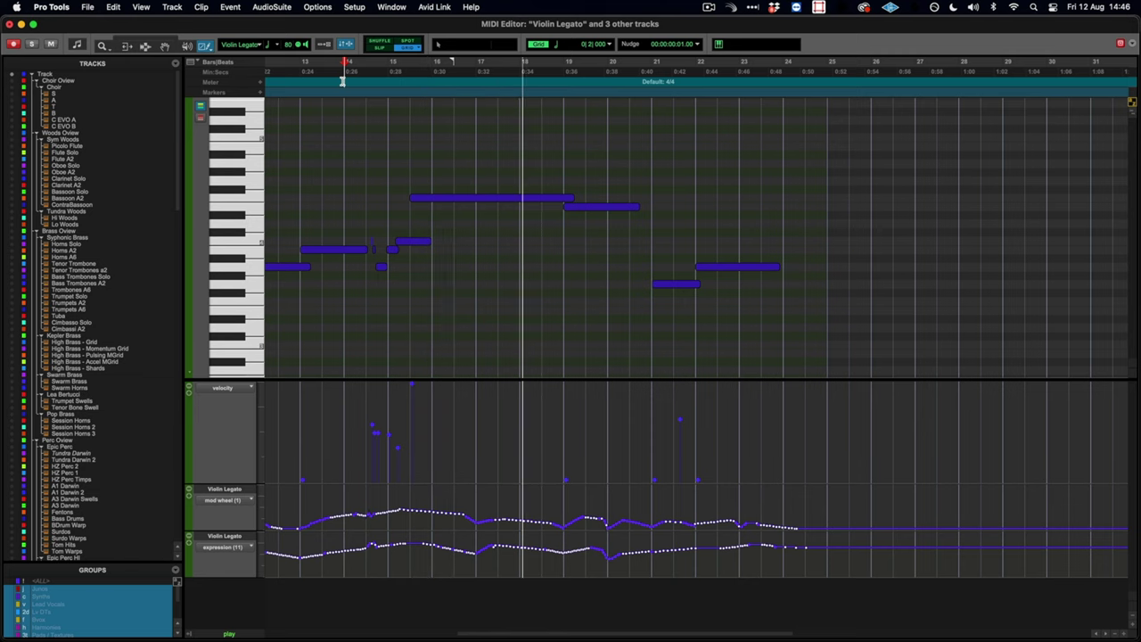
key(space)
key(Tab)
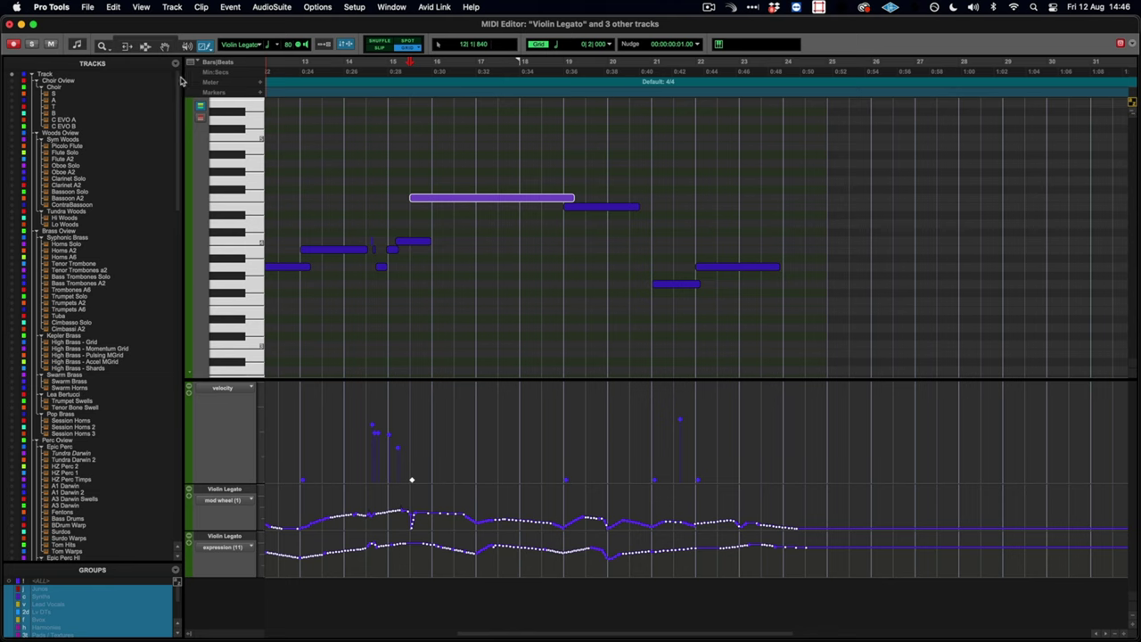
Raise the velocities of three notes in the short run around bar 15 to the maximum
click(164, 47)
drag(362, 214, 421, 264)
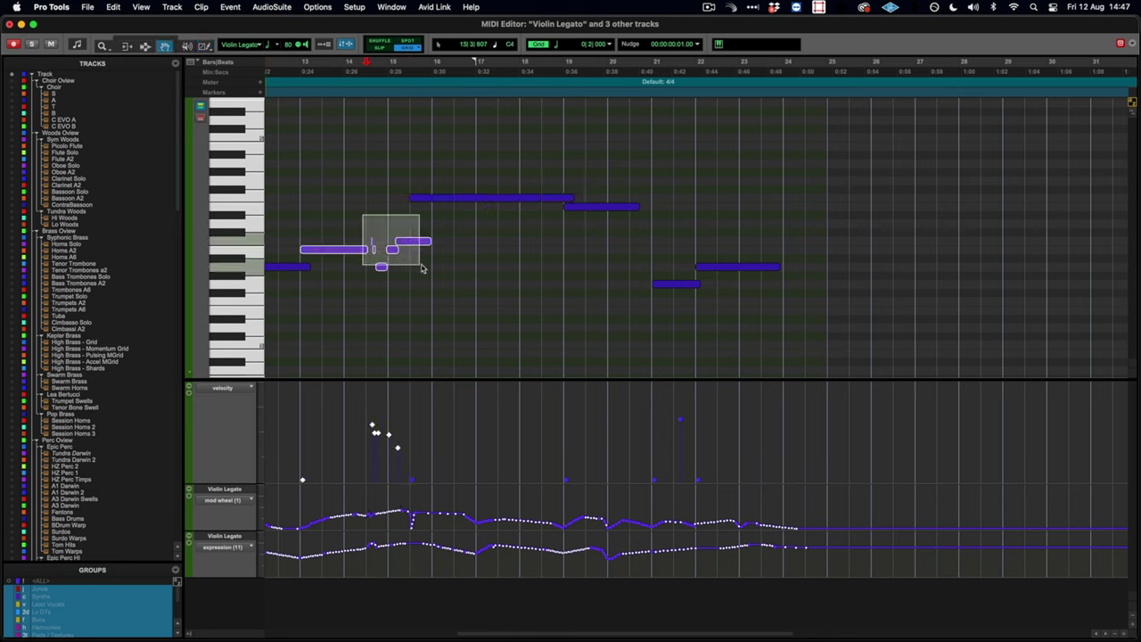
click(417, 433)
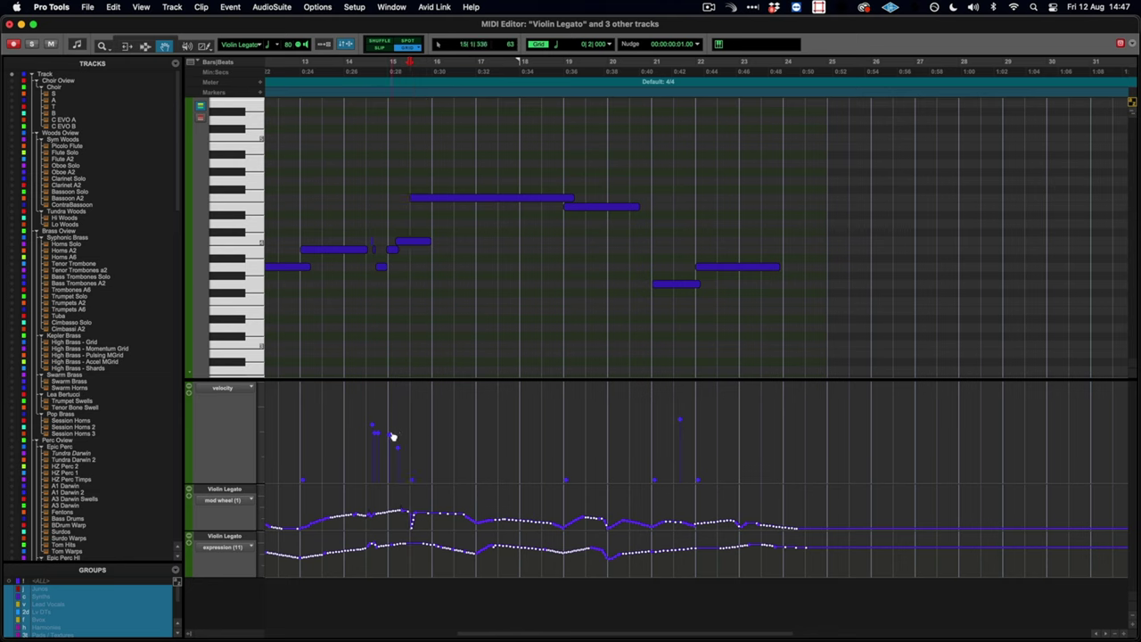
drag(390, 436, 390, 383)
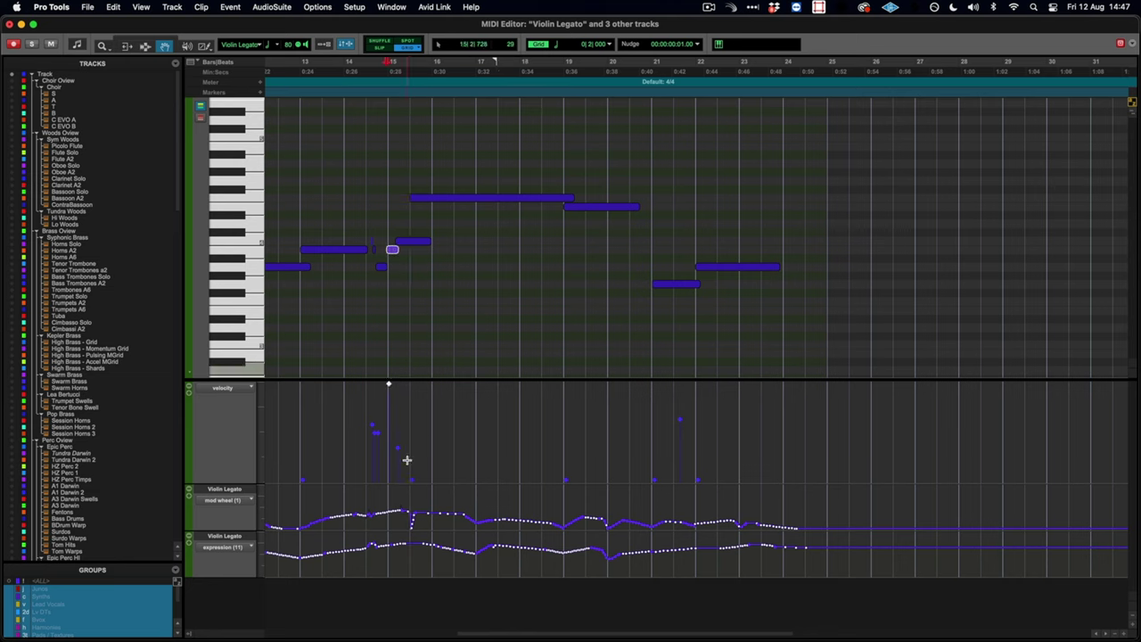
drag(400, 450, 398, 384)
drag(379, 435, 377, 382)
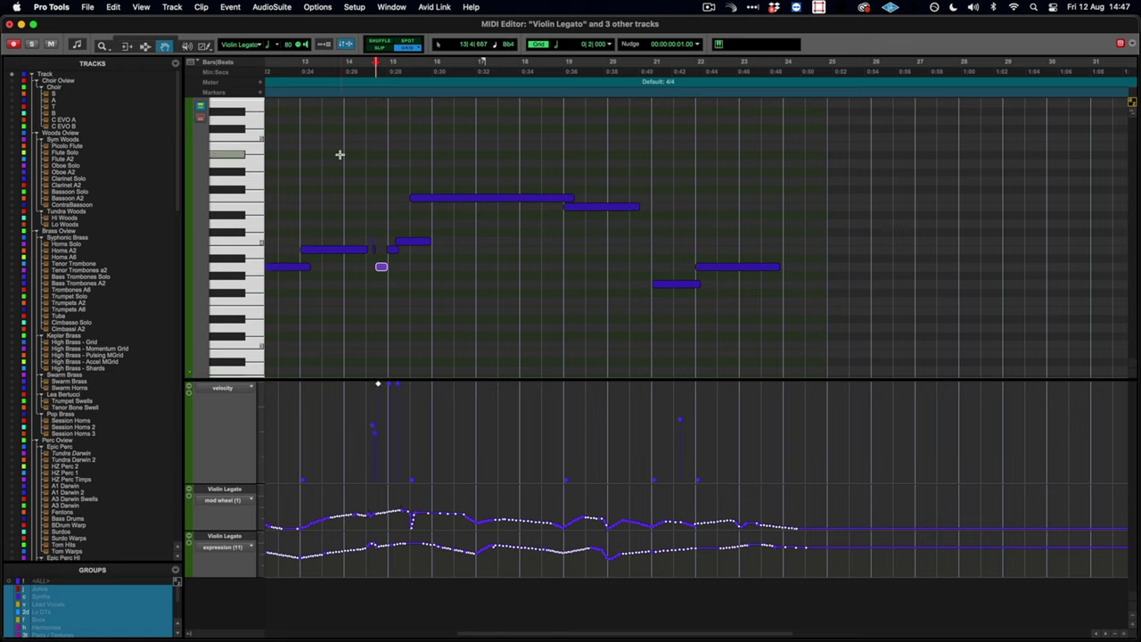
Play the run from the middle of bar 13 and undo the velocity changes on its notes
click(321, 84)
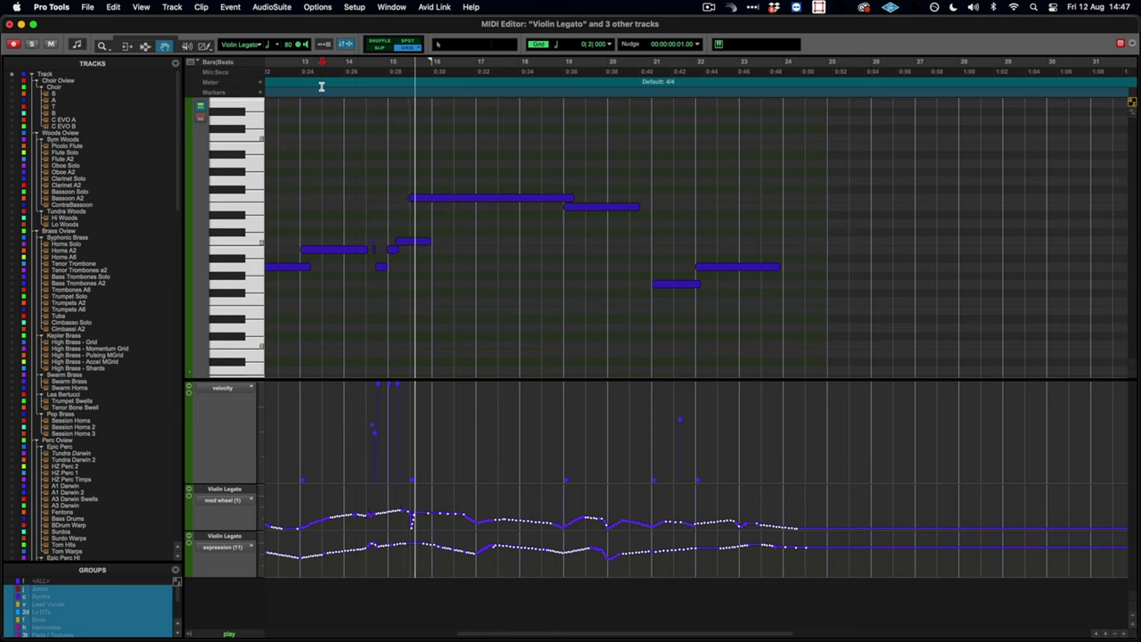
key(space)
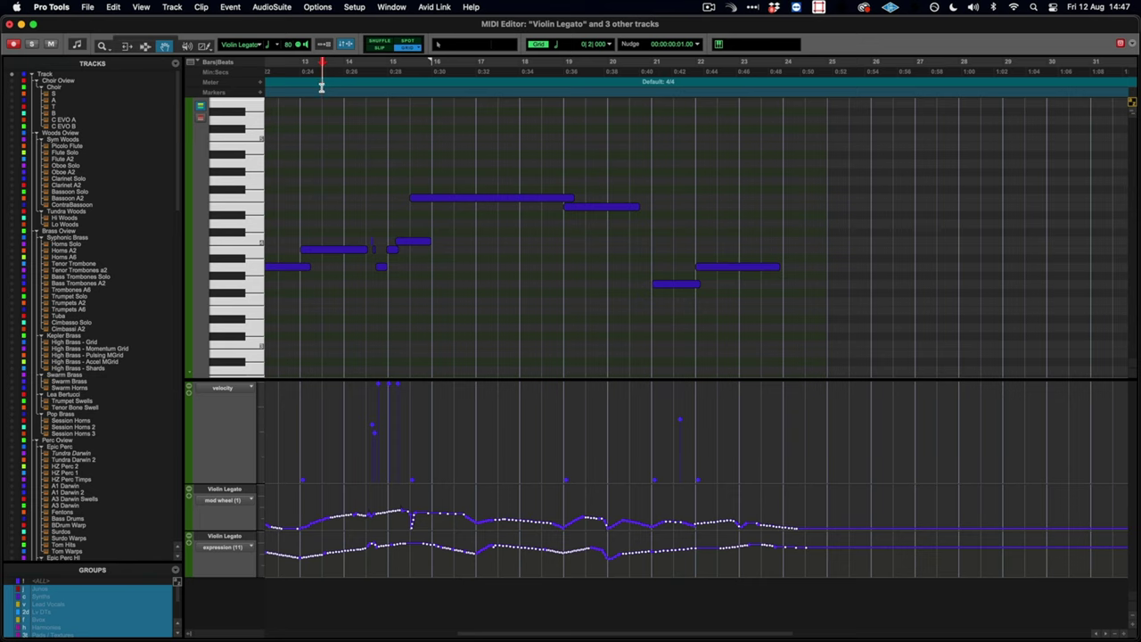
key(super+z)
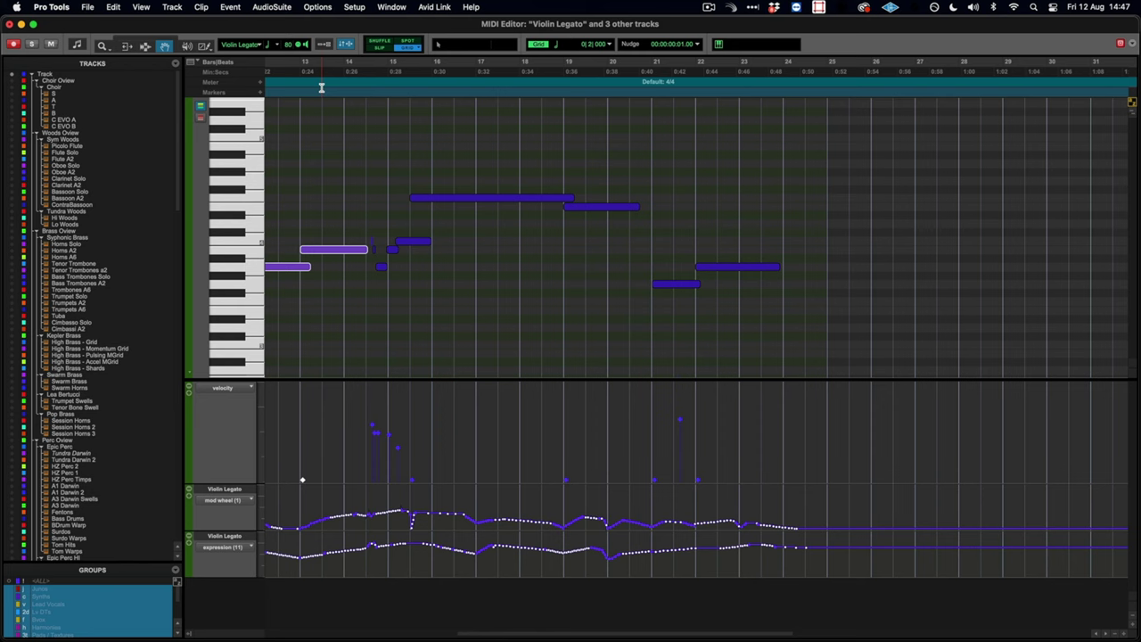
Examine the two very short grace notes just before bar 15 up close, selecting each one
key(super+bracketright)
key(super+bracketright)
scroll(452, 200, left, 10)
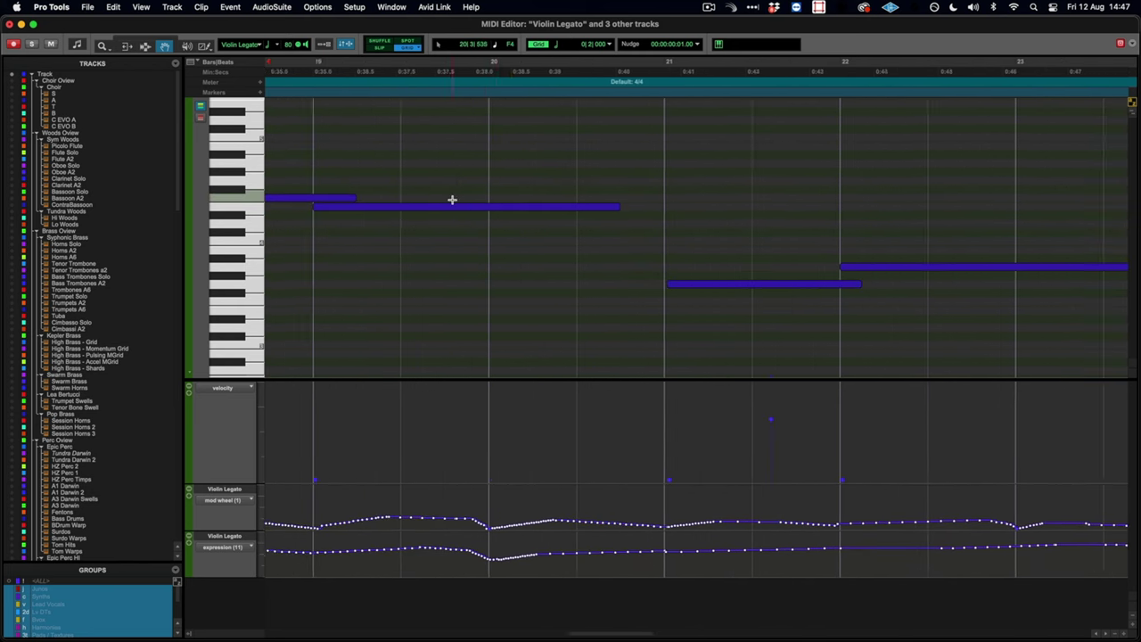
scroll(456, 205, left, 10)
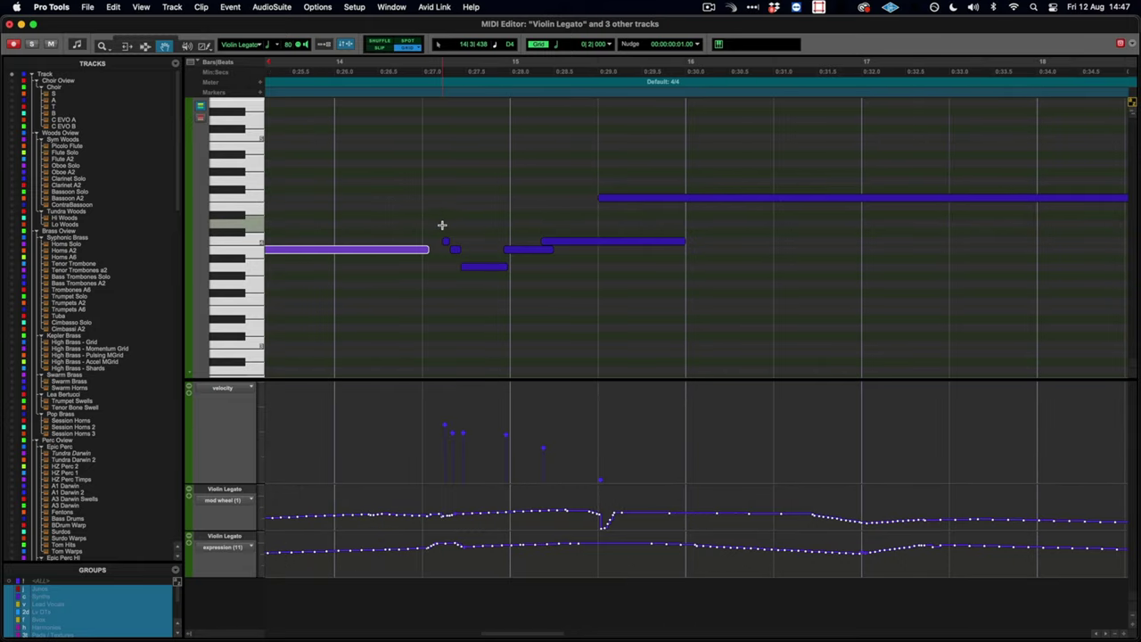
click(446, 240)
click(456, 251)
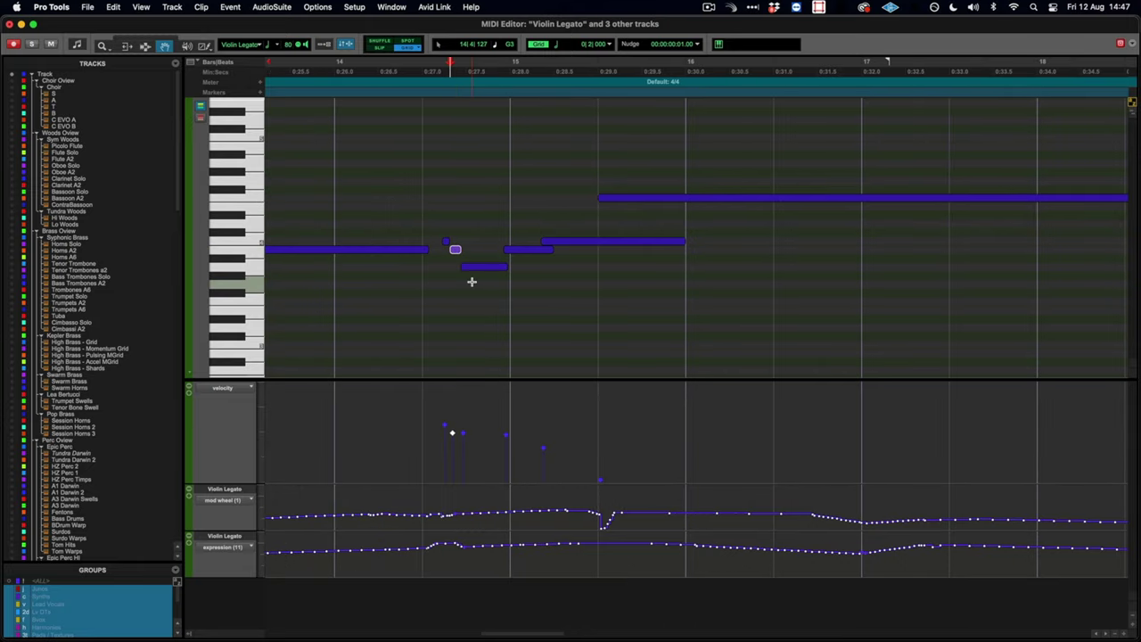
Play back the grace notes and the run from bar 14, and return to the overview of the phrase
click(335, 84)
key(space)
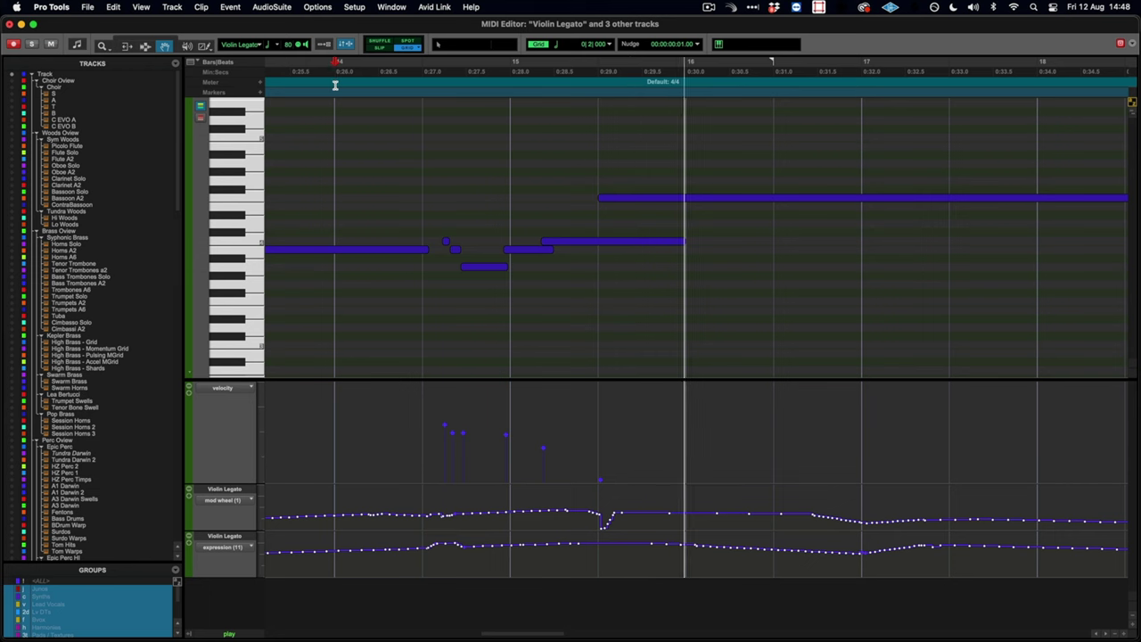
key(space)
key(super+bracketleft)
key(super+bracketleft)
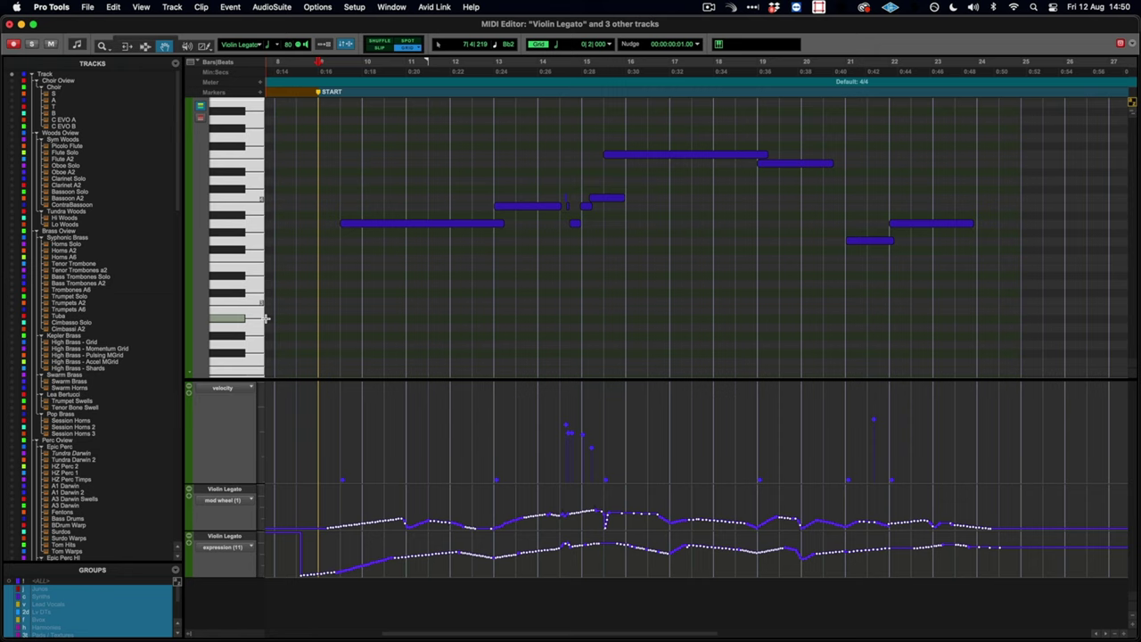
Show controller undefined (21) in the lane that holds the velocity data
click(246, 394)
mouse_move(268, 473)
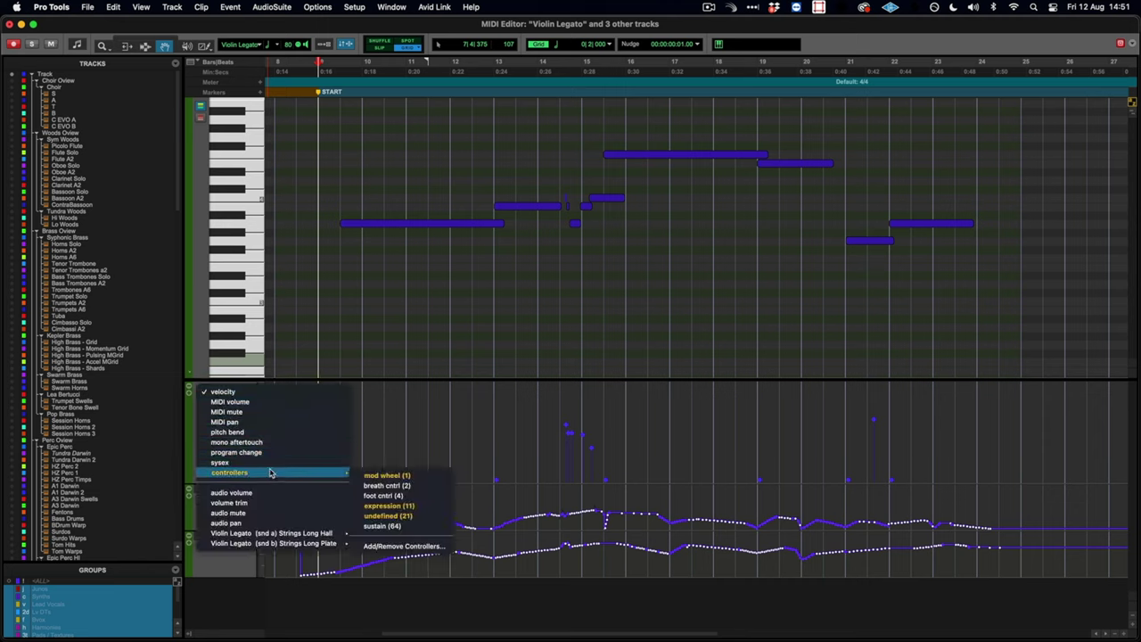
click(423, 515)
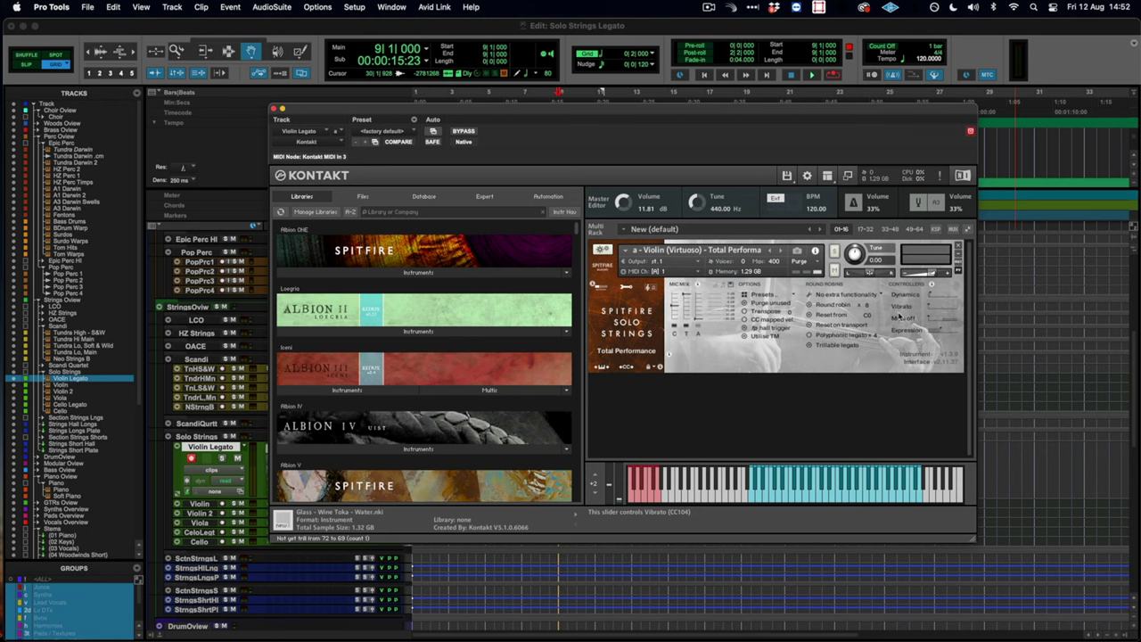
Audition single notes of the Violin (Virtuoso) - Total Performance patch on Kontakt's on-screen keyboard
click(827, 501)
click(849, 502)
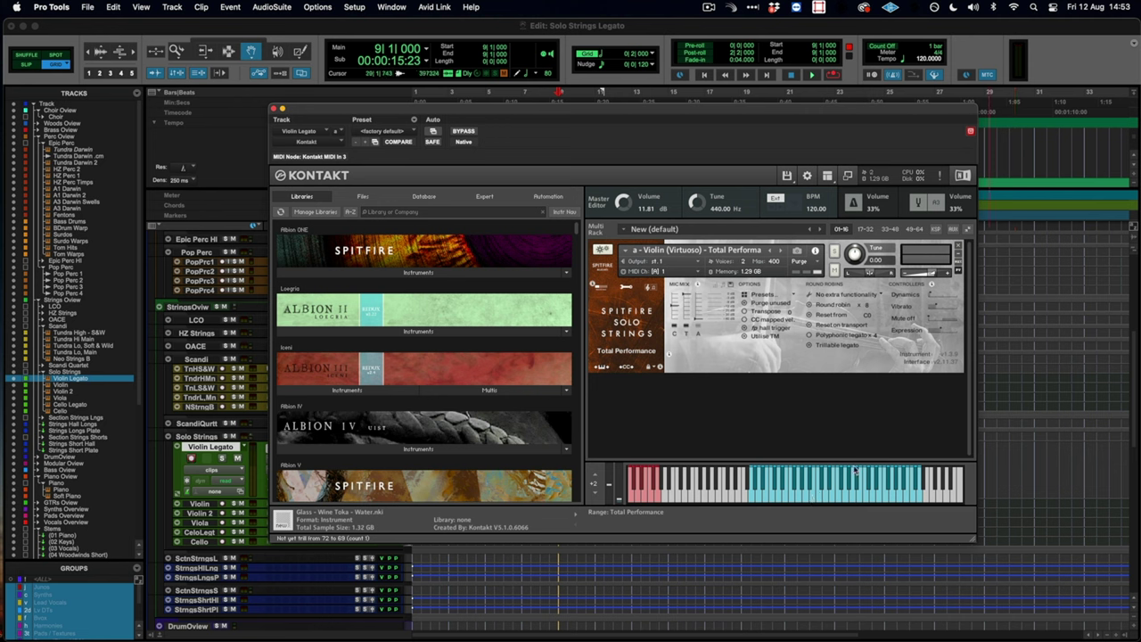
click(826, 501)
click(814, 493)
click(826, 495)
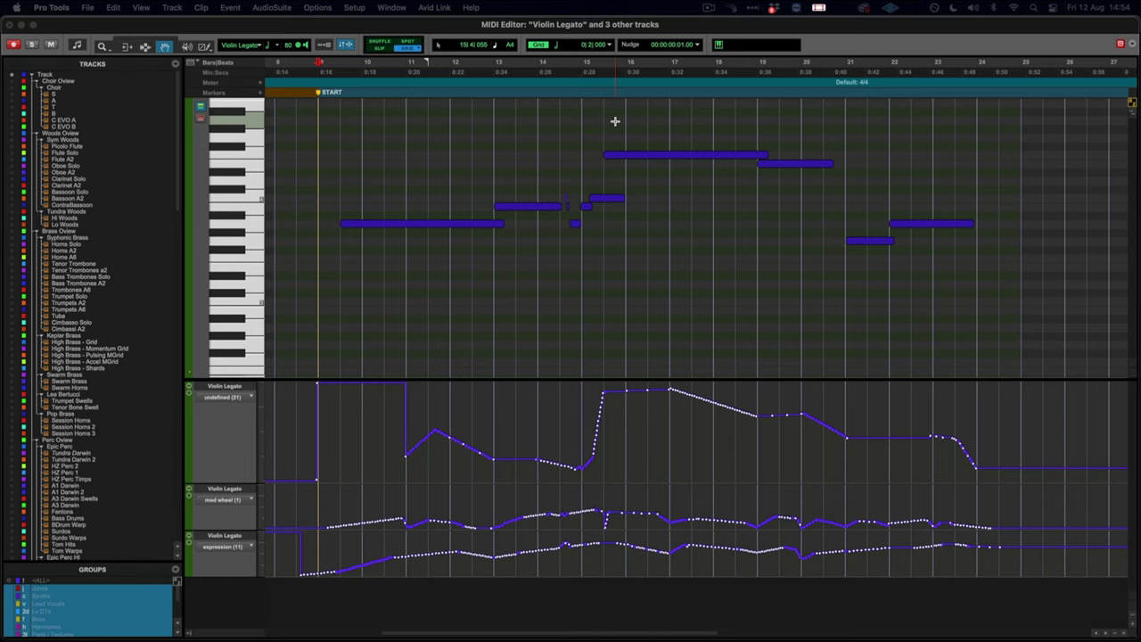
Play the phrase from bar 14 to hear how the controller 21 curve shapes the line
click(537, 90)
key(space)
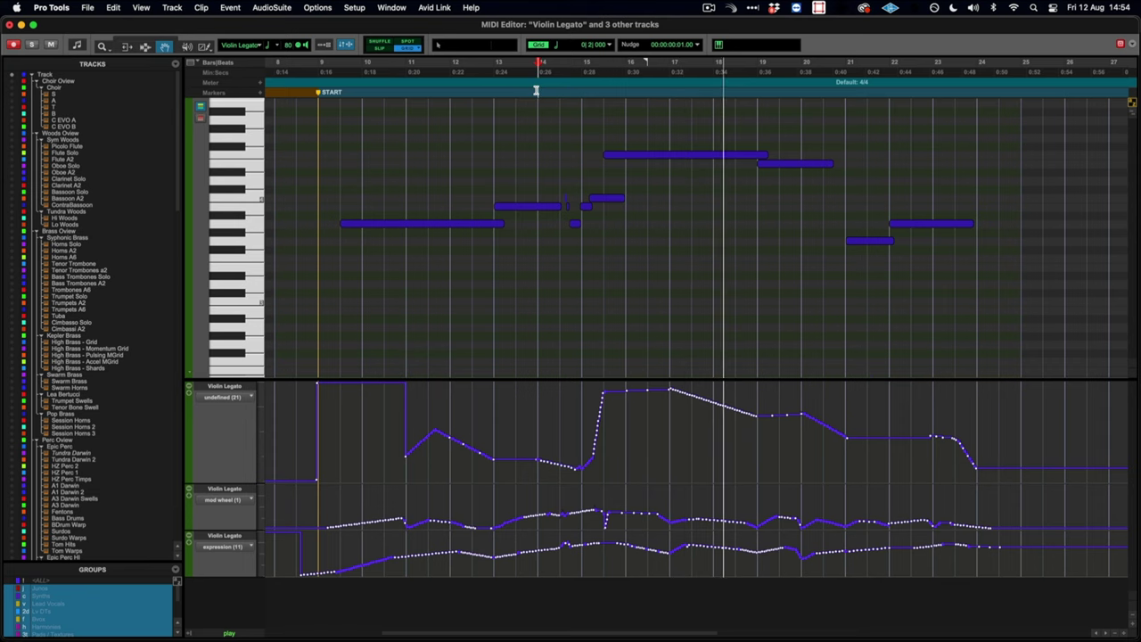
key(space)
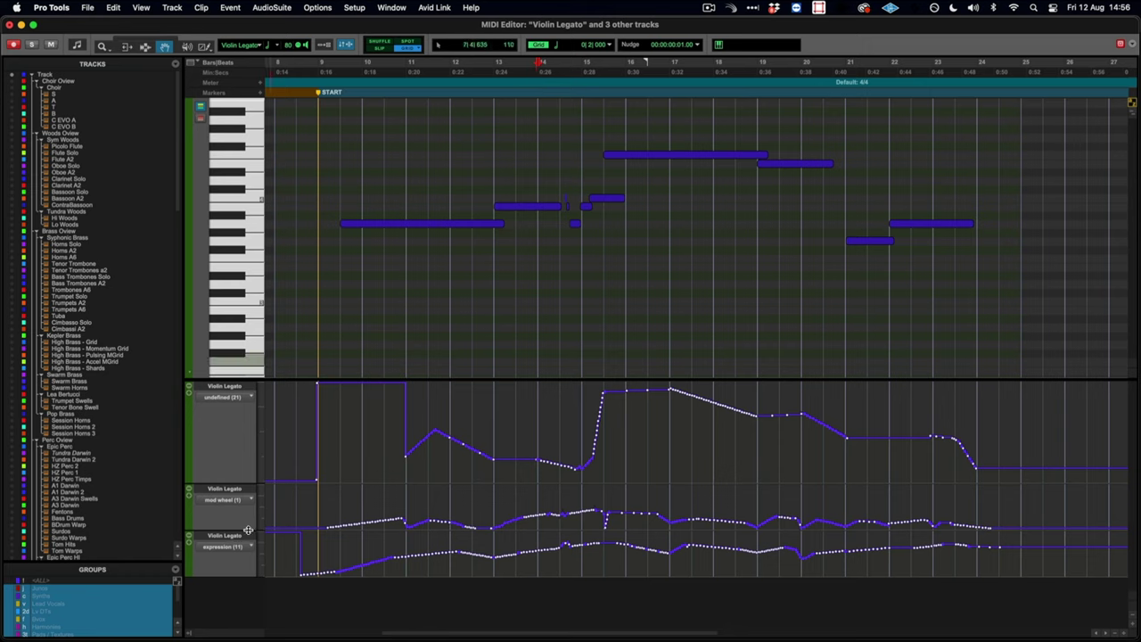
Make the mod wheel lane taller and play the phrase from the START marker
drag(249, 528, 248, 550)
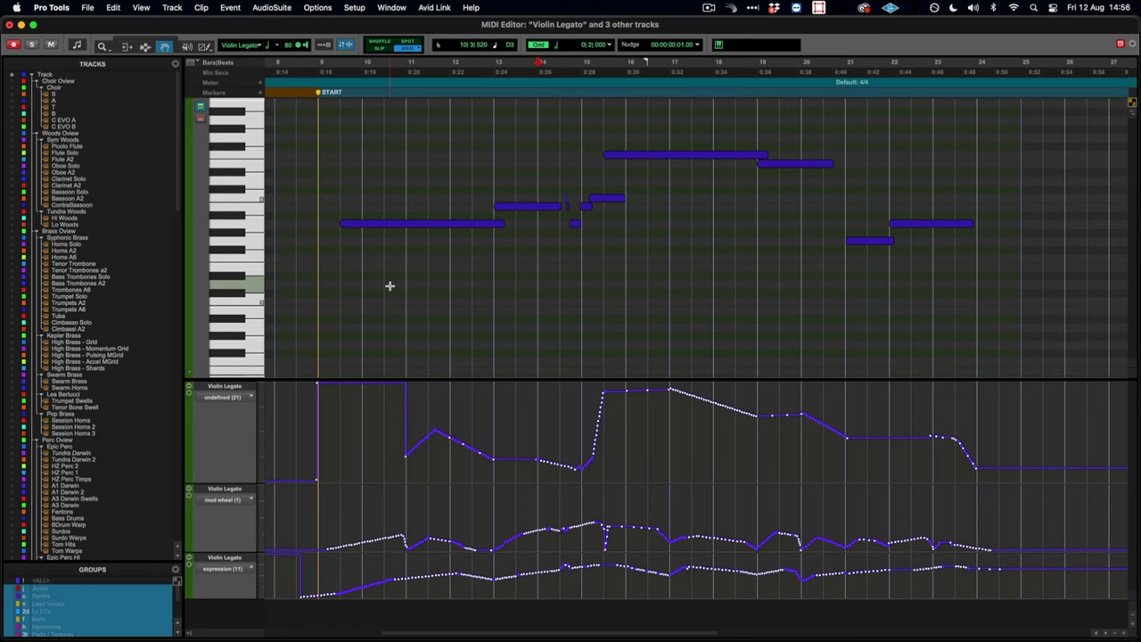
click(317, 74)
key(space)
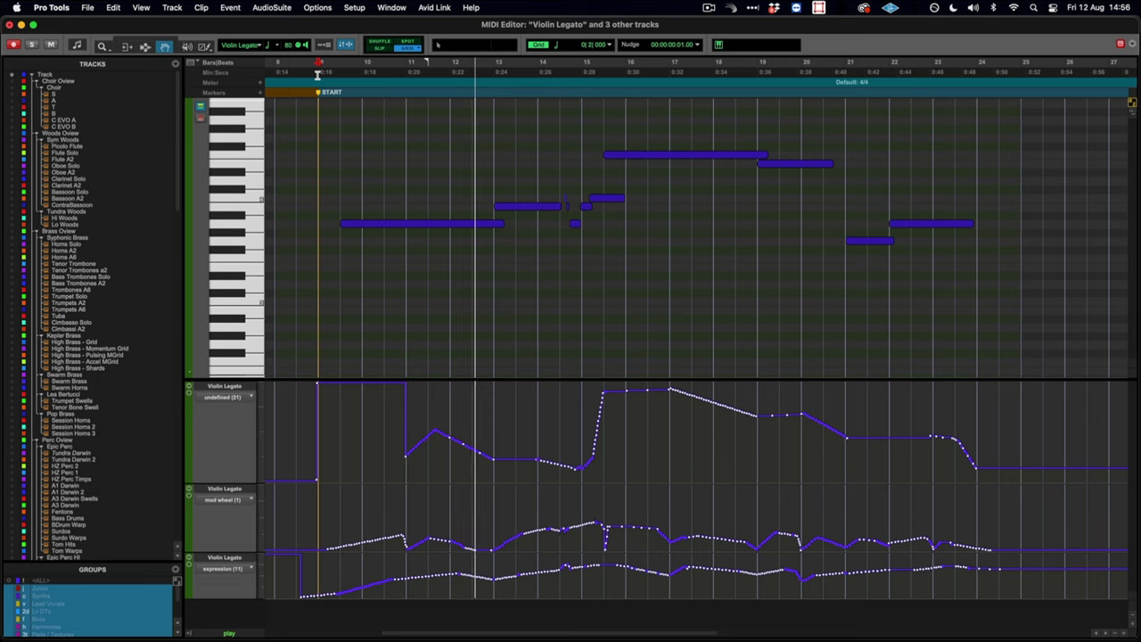
key(space)
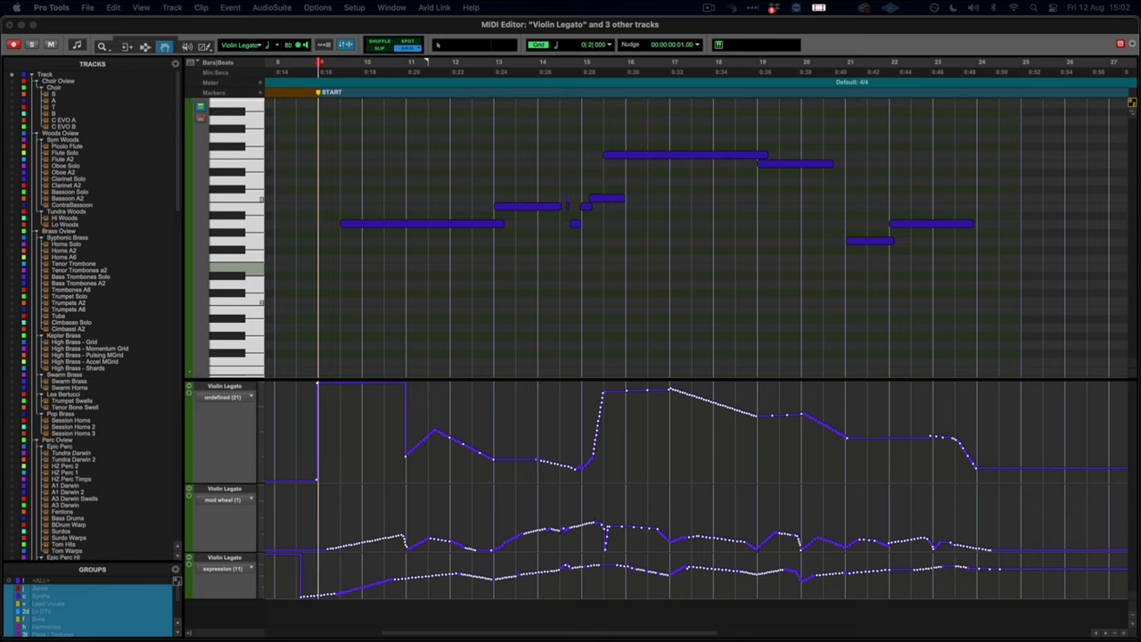
Play the long high note and the one after it from bar 15, checking their mod wheel and expression curves
scroll(695, 356, right, 3)
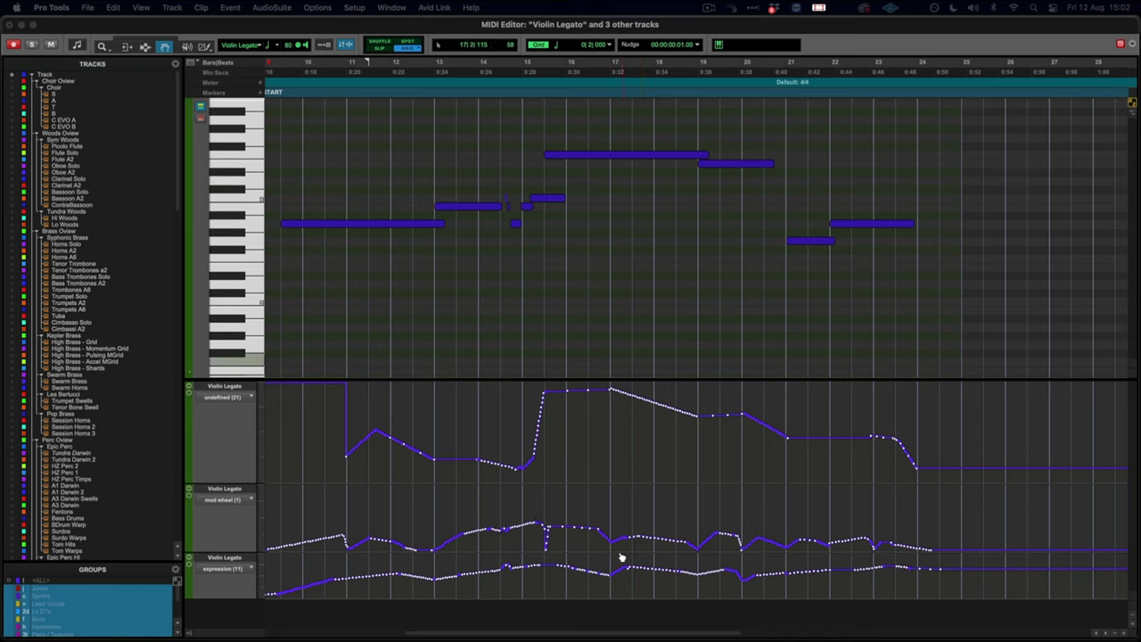
scroll(603, 537, right, 1)
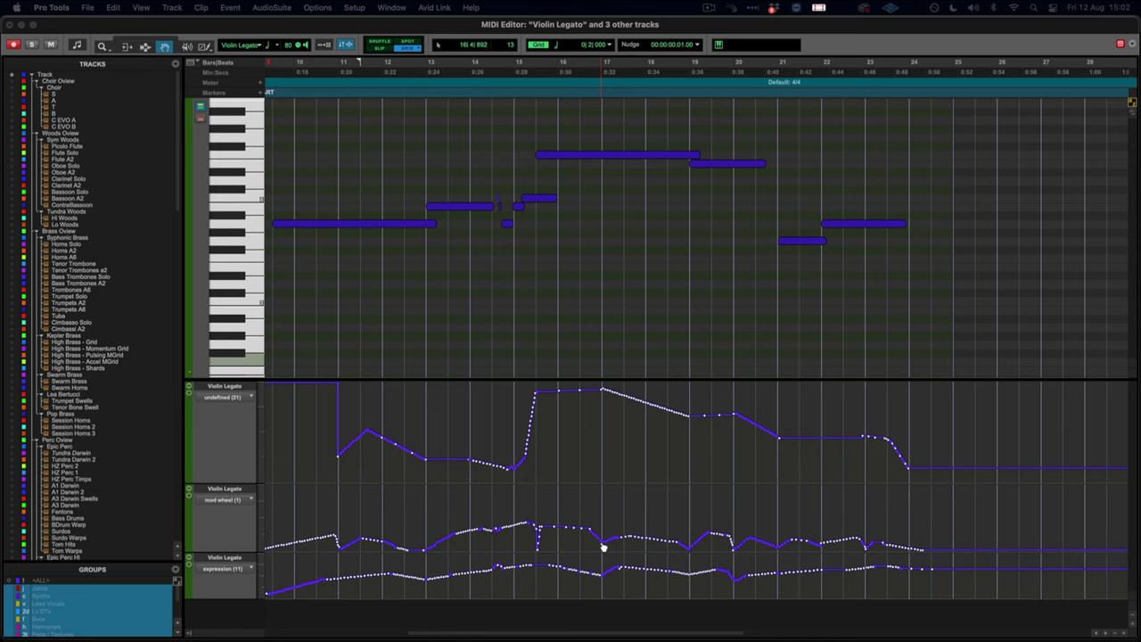
click(513, 78)
key(space)
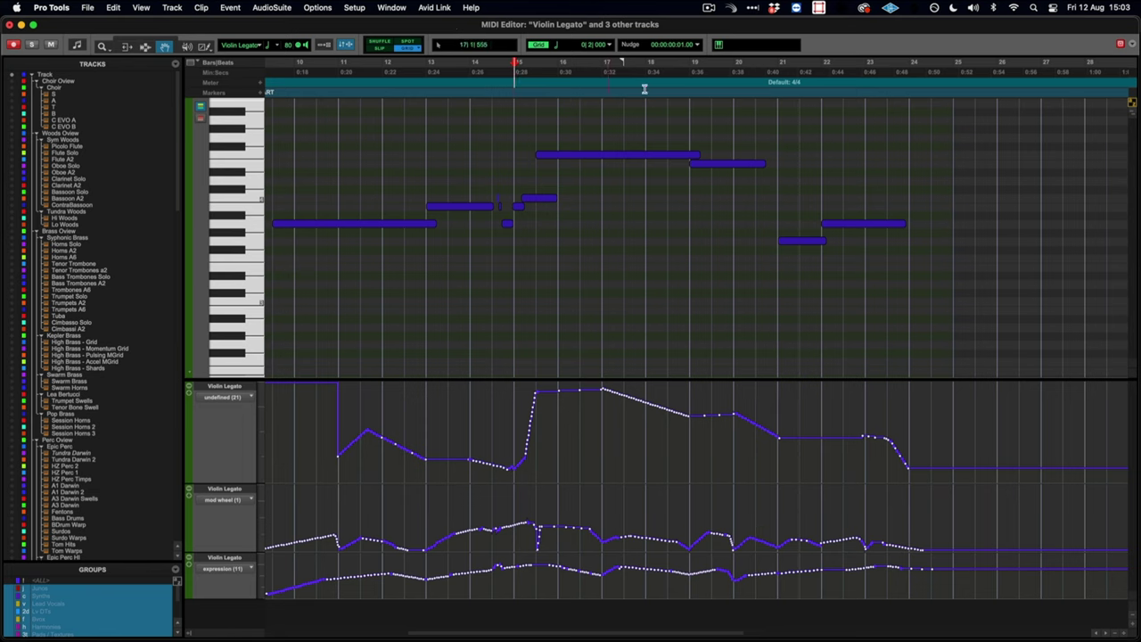
key(space)
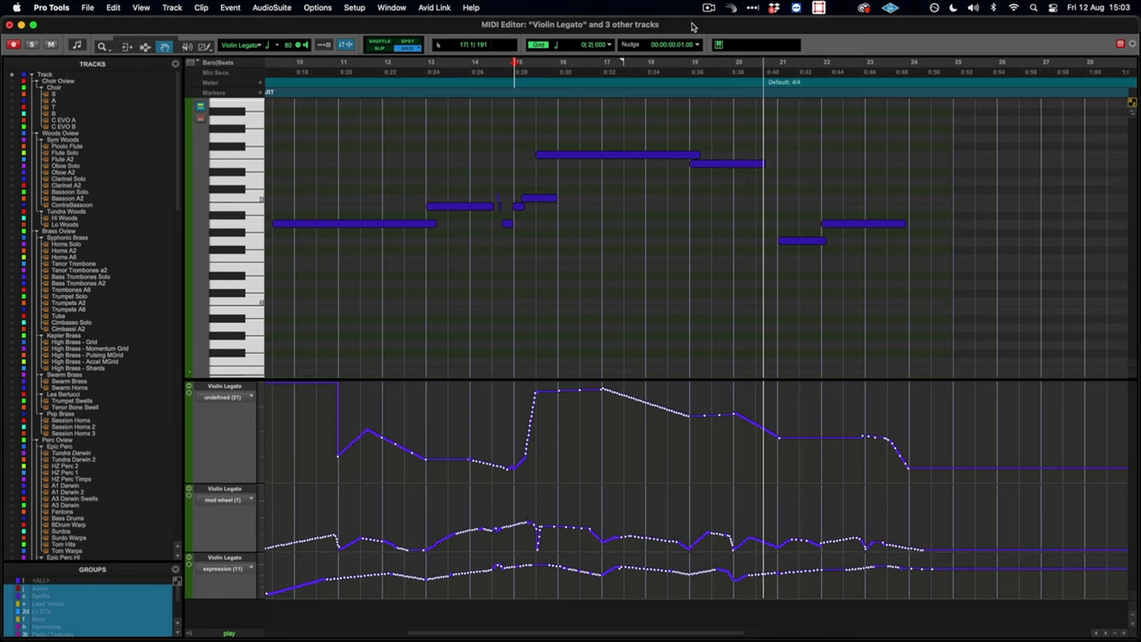
key(space)
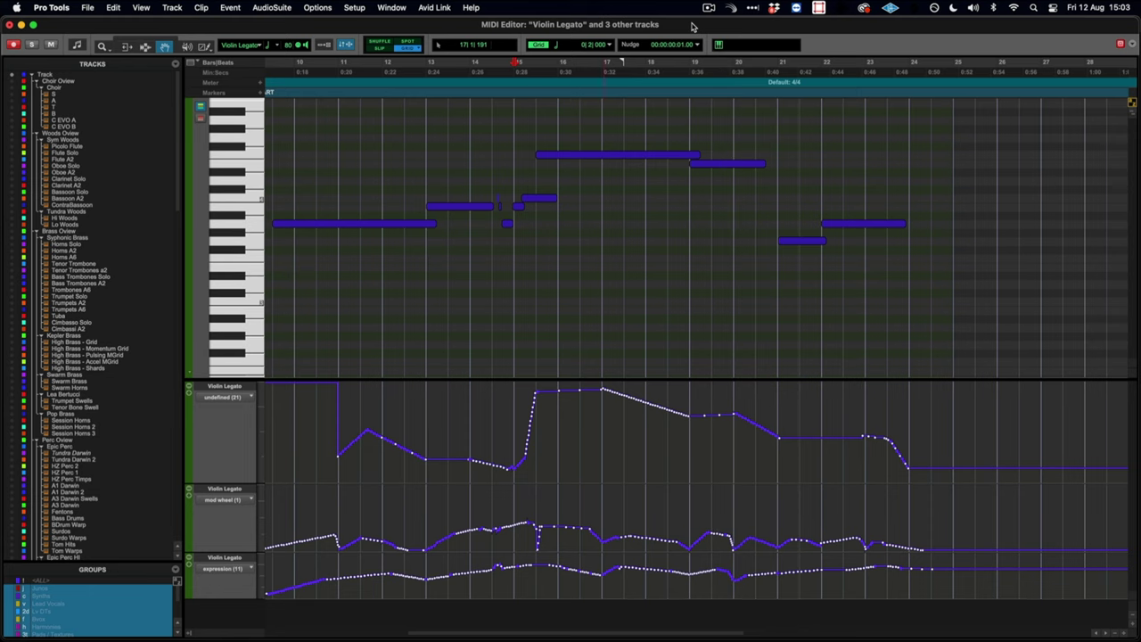
Delete the mod wheel data from mid-bar 16 to mid-bar 19 and the expression data from bar 16 to mid-bar 18
click(145, 45)
drag(581, 540, 688, 548)
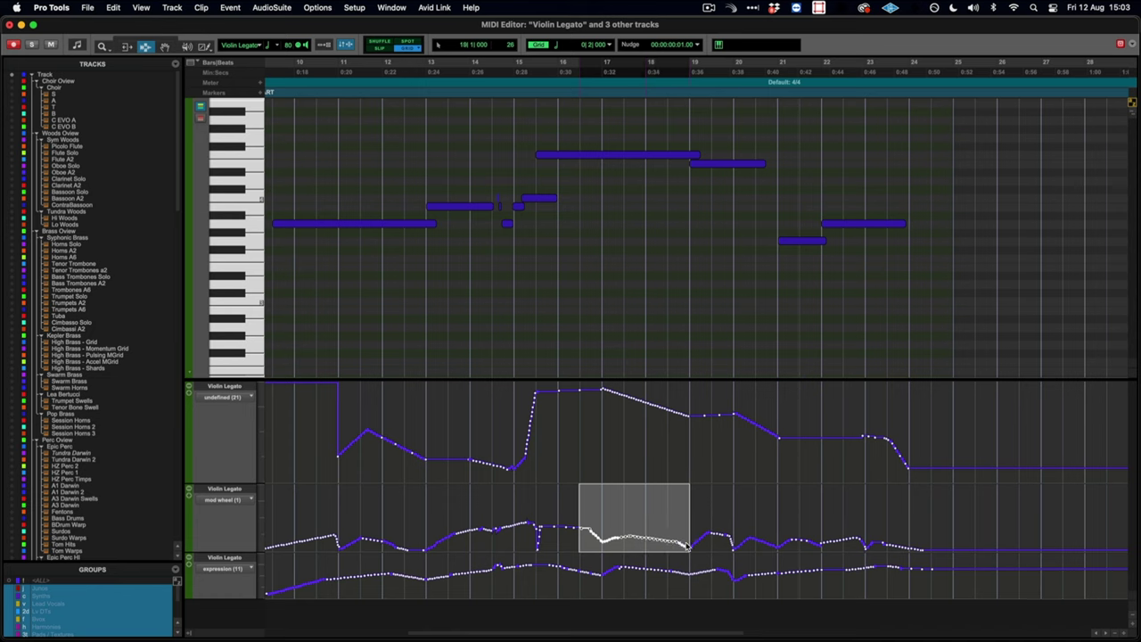
key(BackSpace)
drag(562, 576, 669, 576)
key(BackSpace)
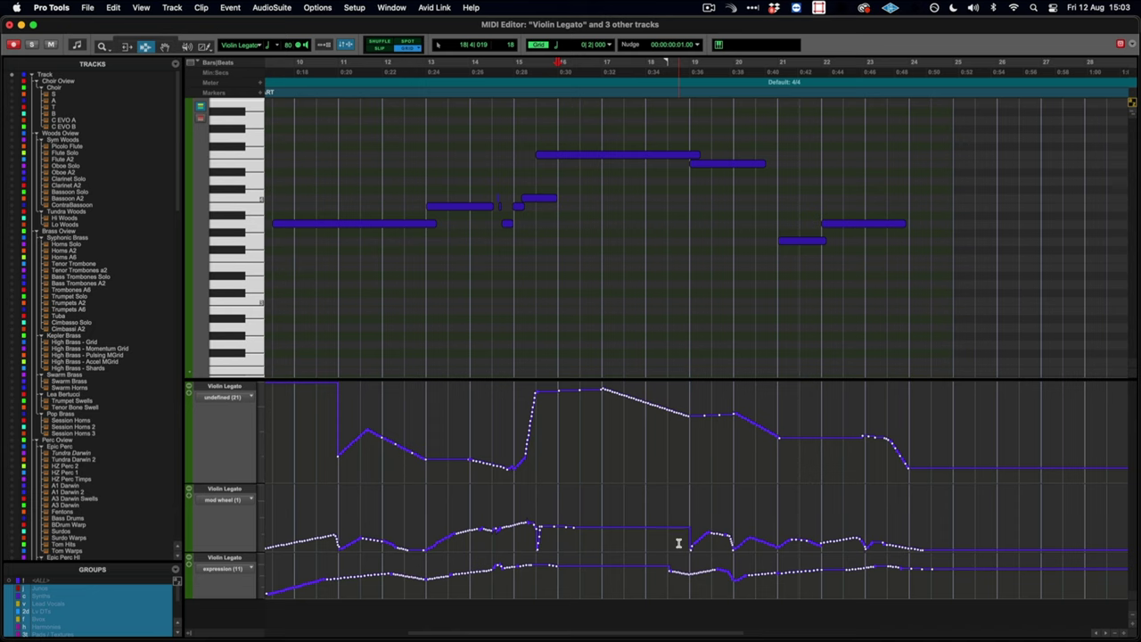
drag(689, 542, 719, 533)
key(BackSpace)
Play the passage with its flattened mod wheel and expression data from the middle of bar 14
click(493, 84)
key(space)
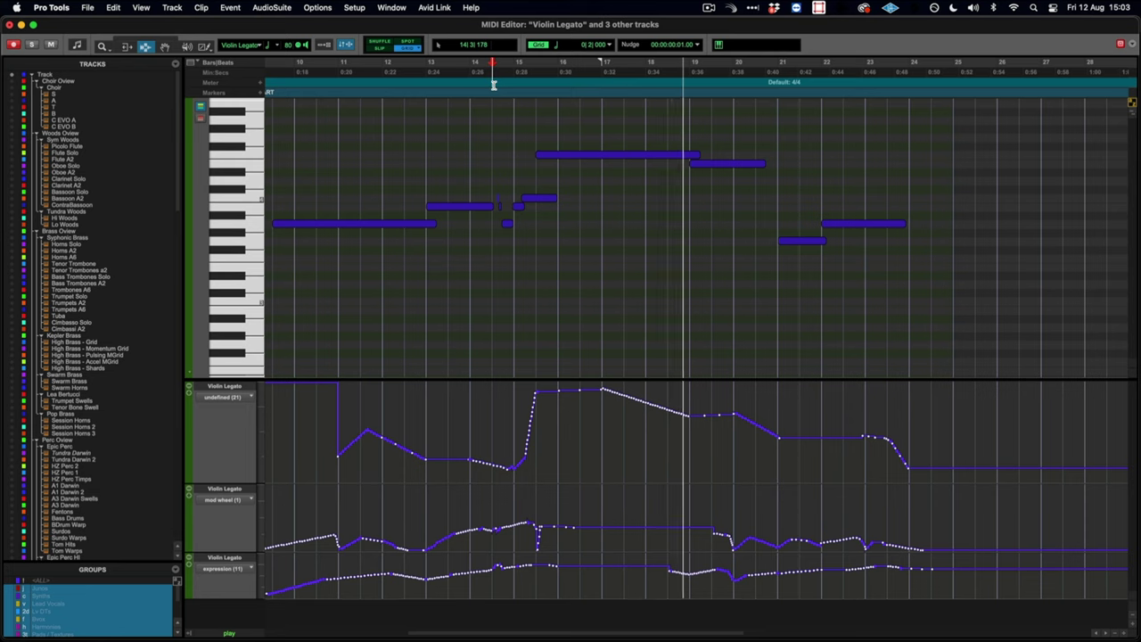
key(space)
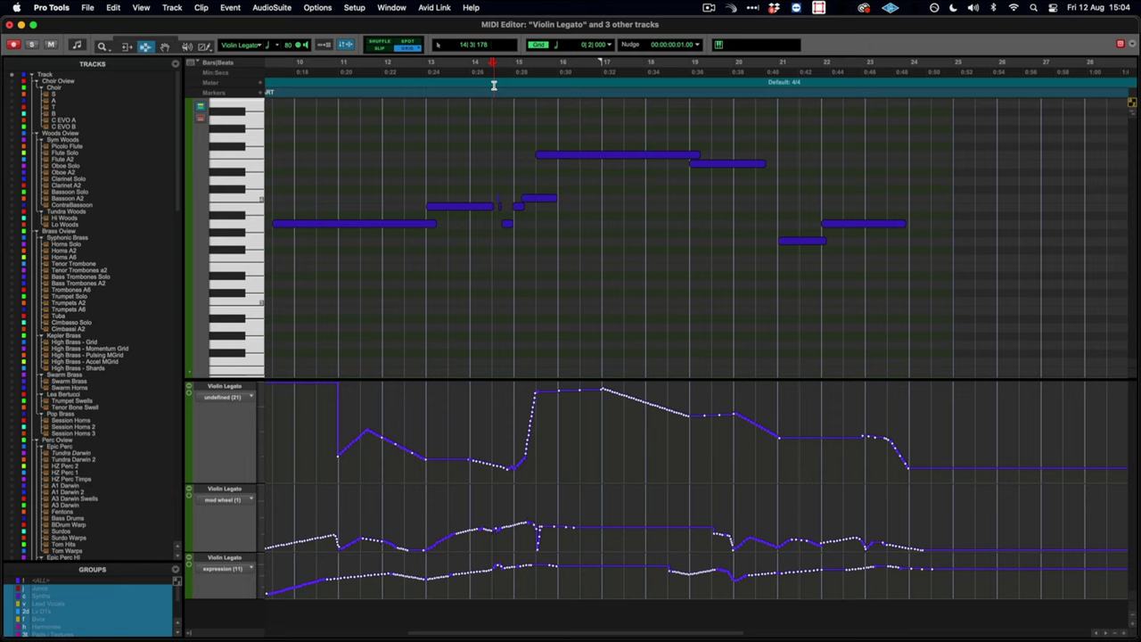
Undo the mod wheel and expression deletions and play the passage with its dynamics from the middle of bar 14
drag(690, 535, 579, 535)
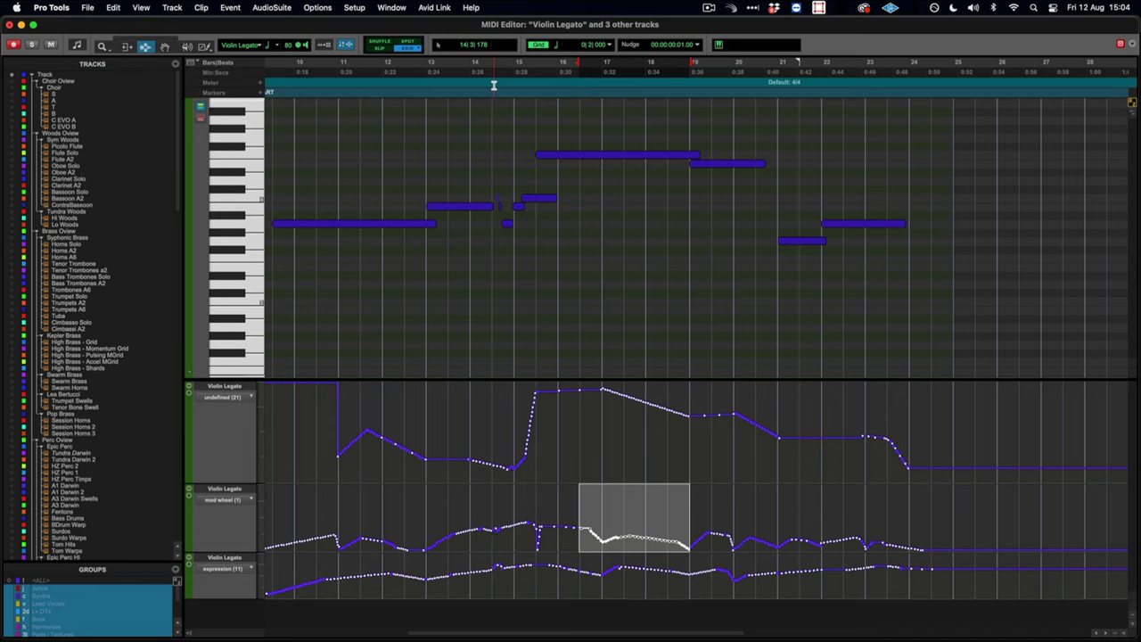
click(491, 88)
key(space)
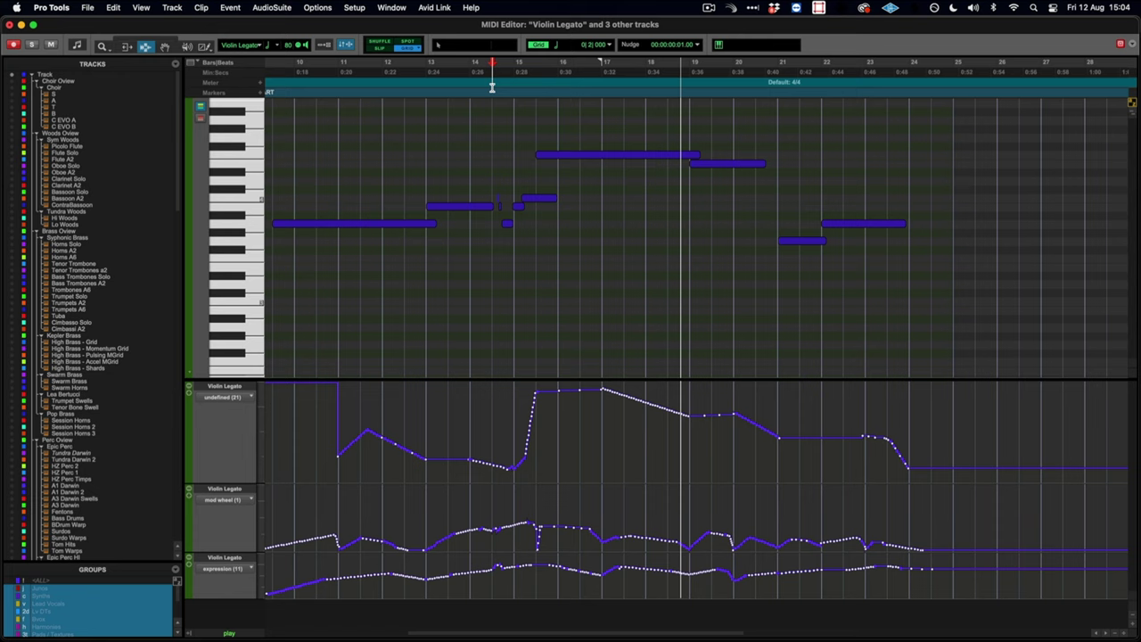
key(space)
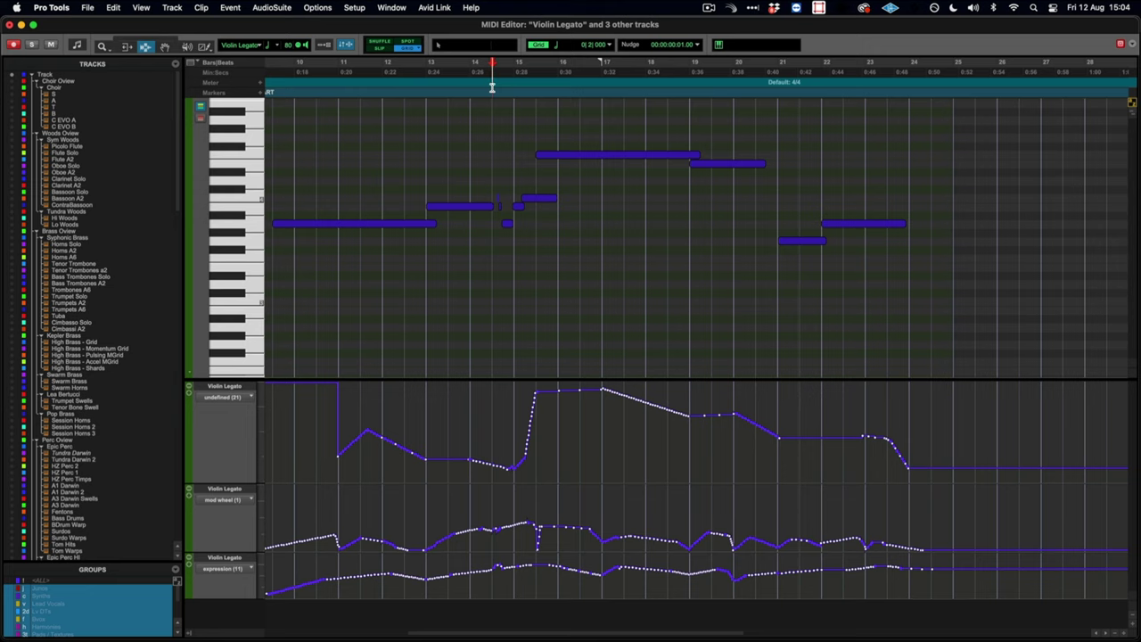
key(space)
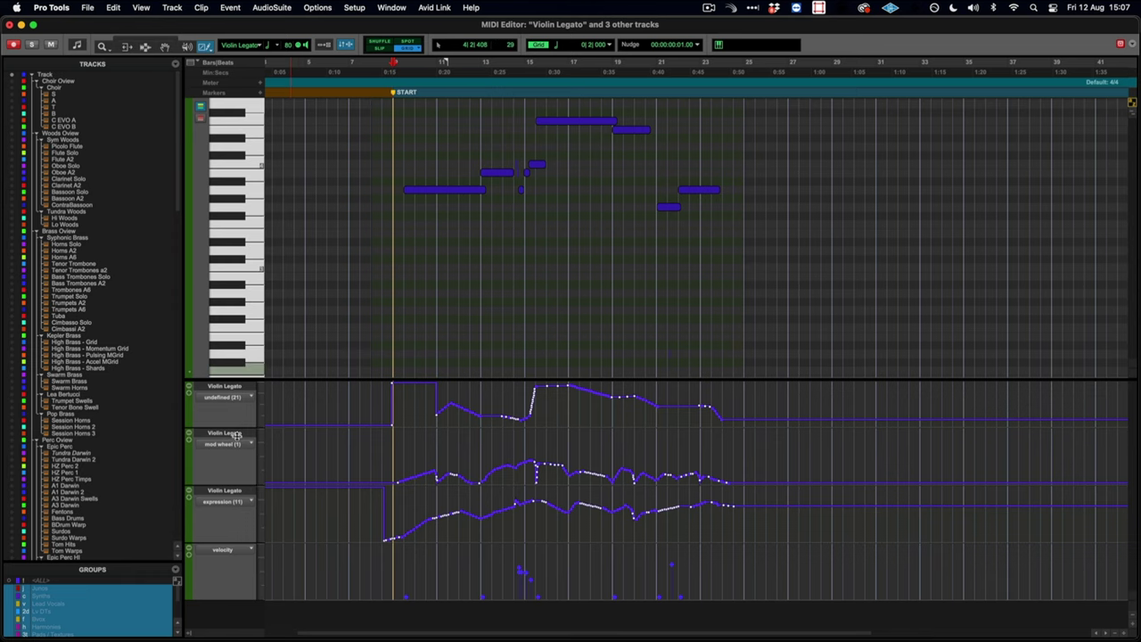
Enlarge the controller 21 lane and highlight the phrase's controller 21, mod wheel, expression and velocity data in turn
drag(238, 427, 238, 437)
key(F6)
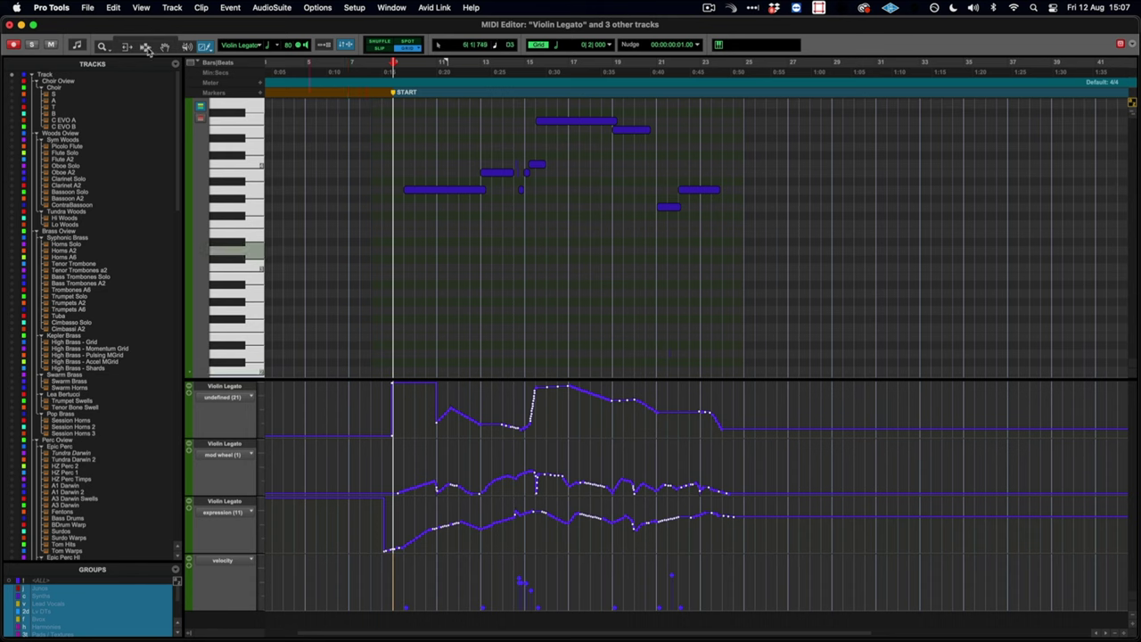
drag(408, 389, 384, 410)
drag(539, 415, 788, 415)
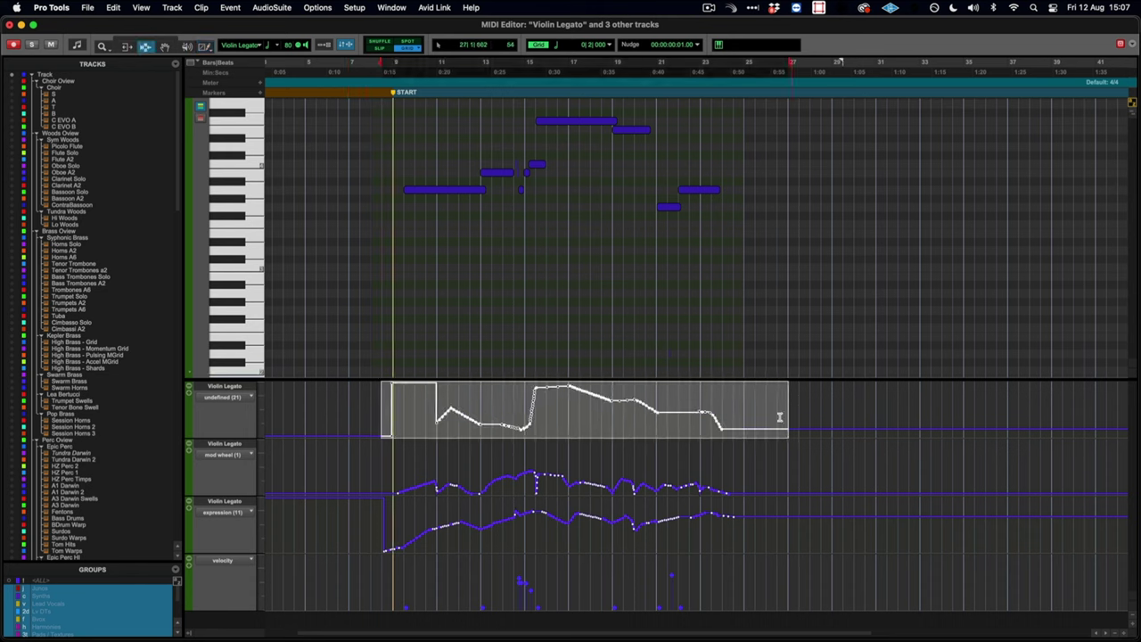
drag(383, 468, 749, 473)
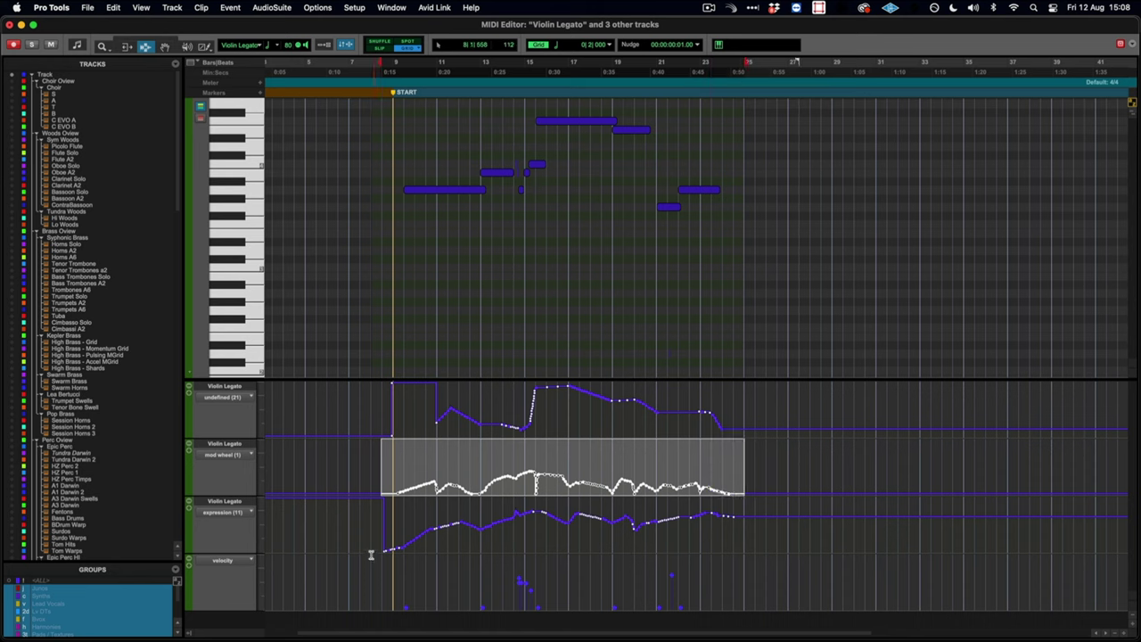
drag(384, 520, 742, 530)
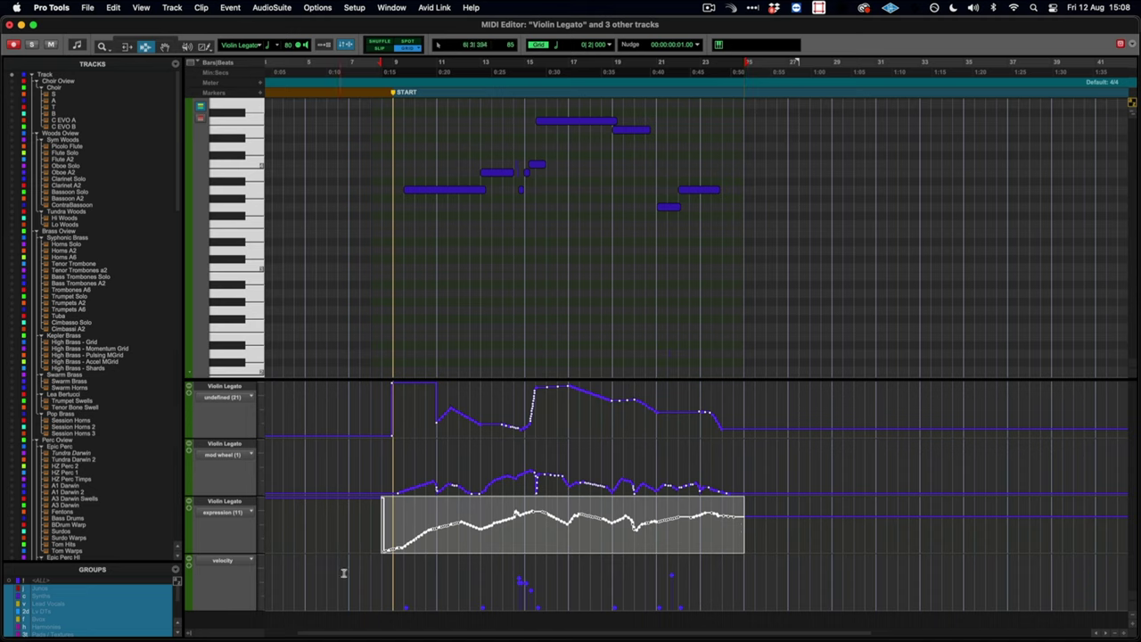
drag(377, 570, 747, 578)
Play the whole phrase from just before the START marker with all four data lanes in closer view
click(374, 590)
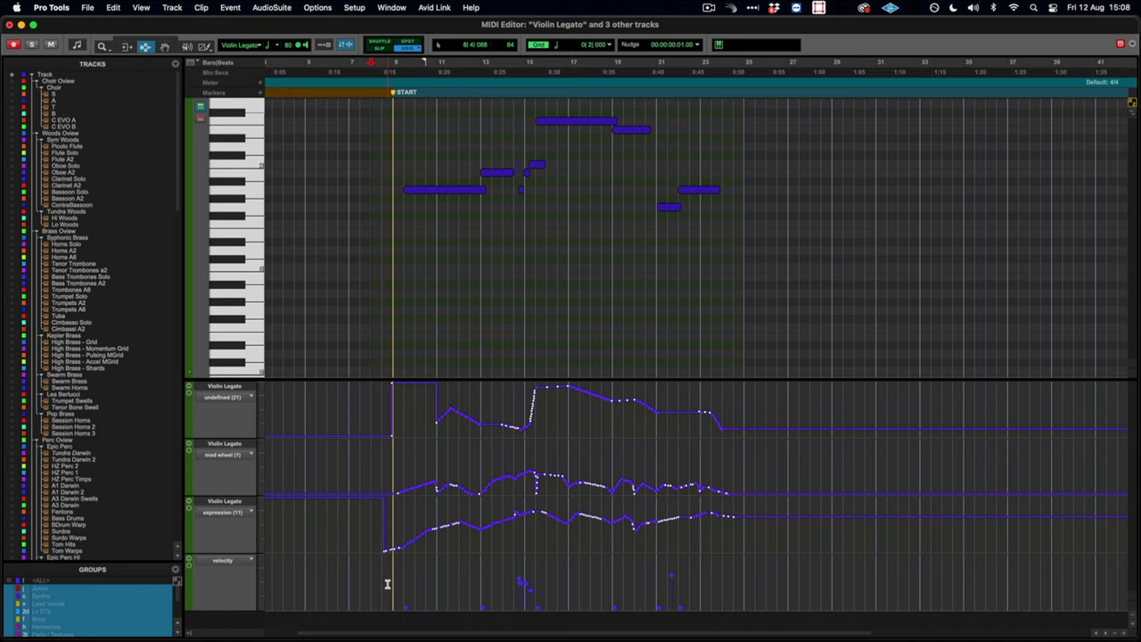
key(super+bracketright)
scroll(453, 543, right, 10)
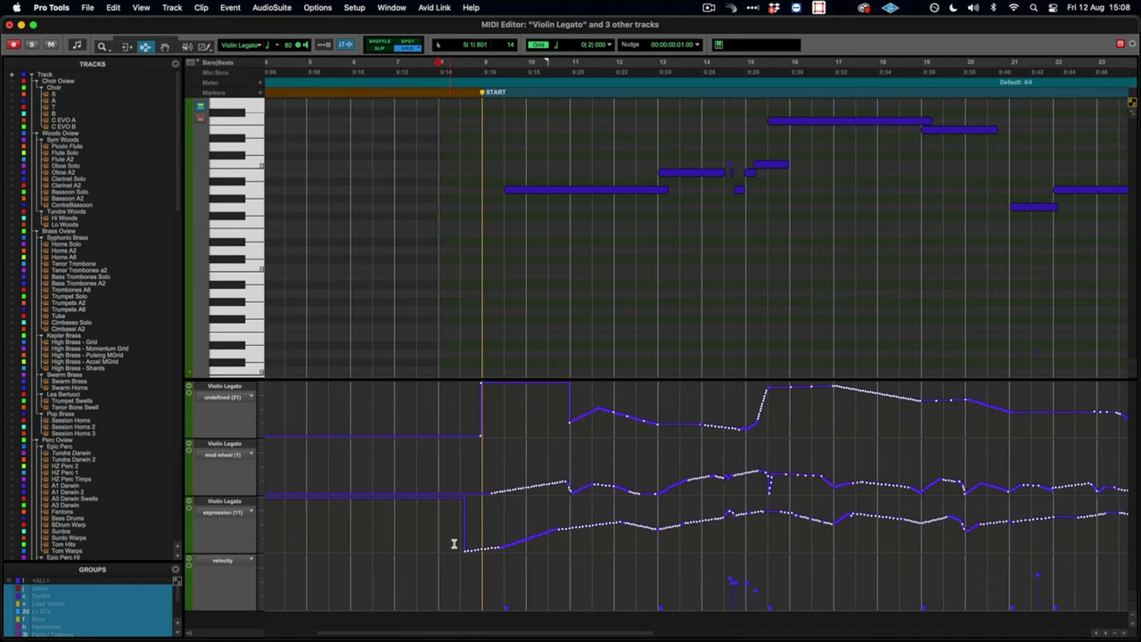
scroll(453, 544, left, 2)
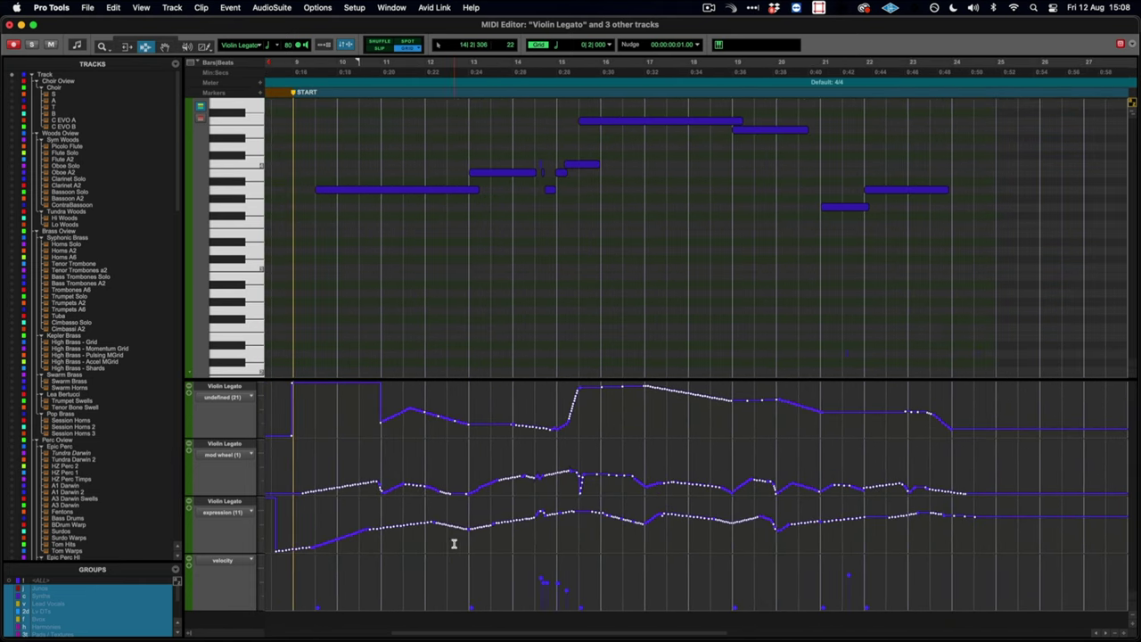
scroll(451, 544, left, 1)
key(space)
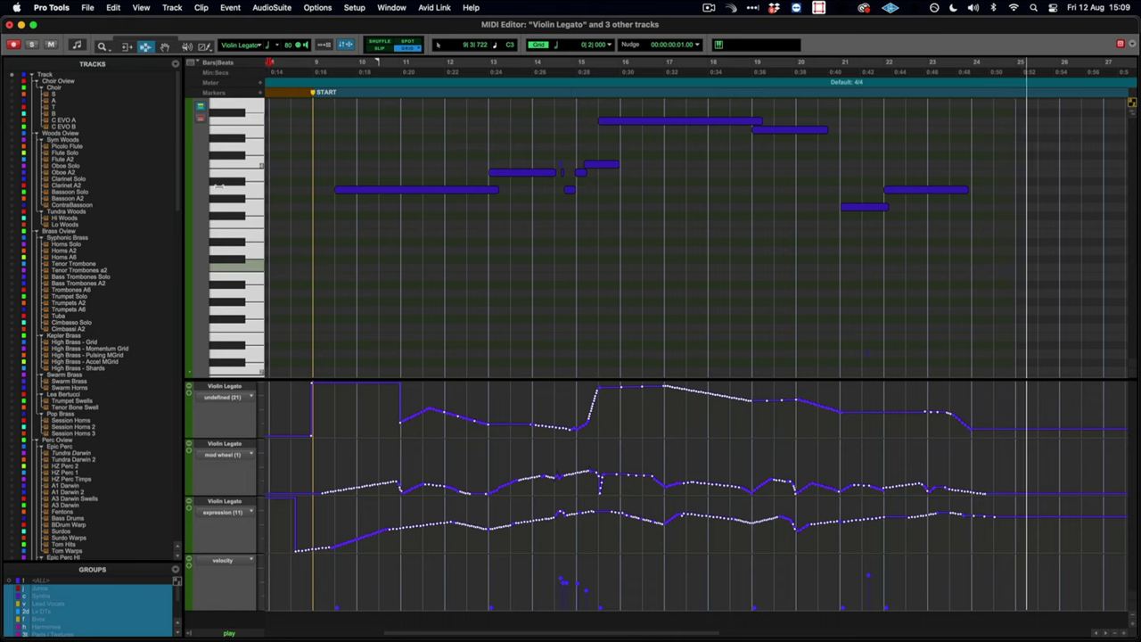
key(space)
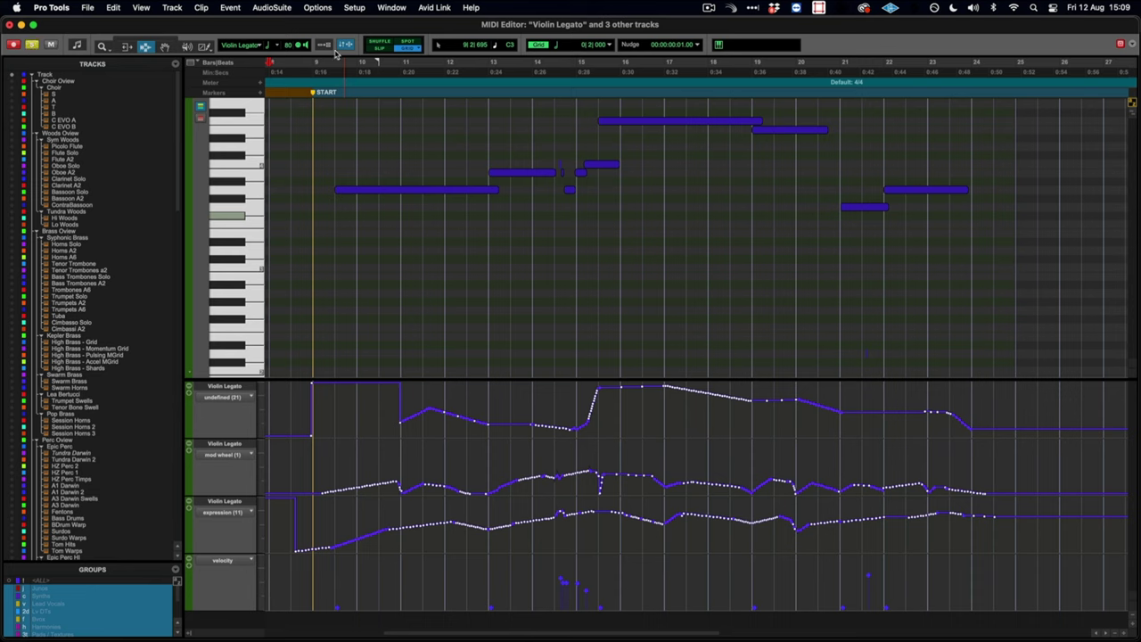
Play the soloed Violin Legato track from the START marker
click(312, 69)
key(space)
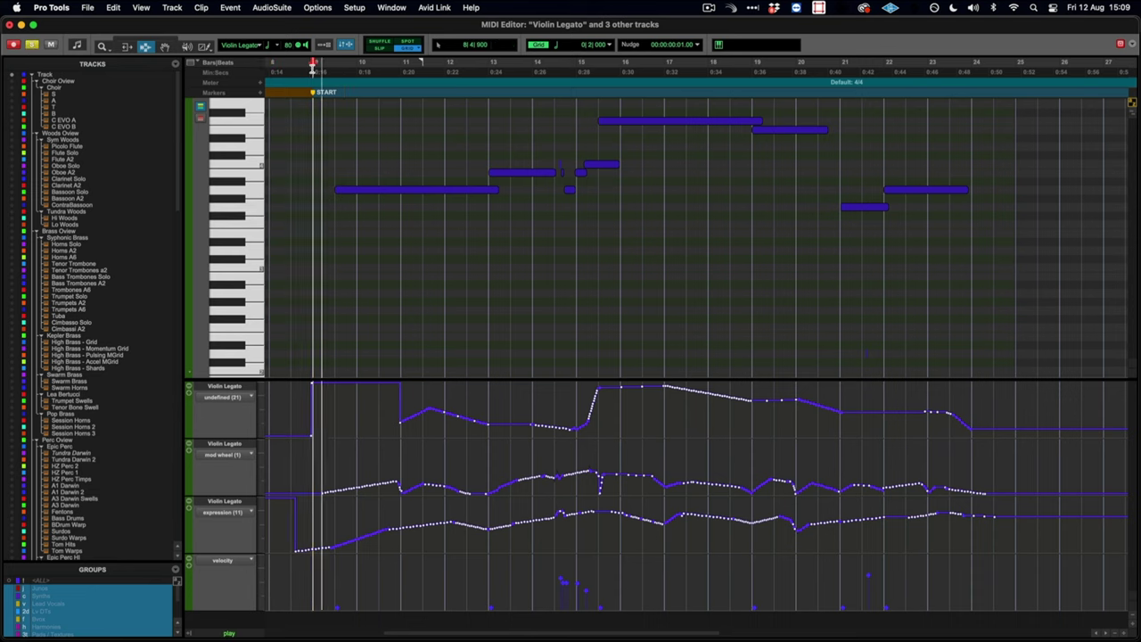